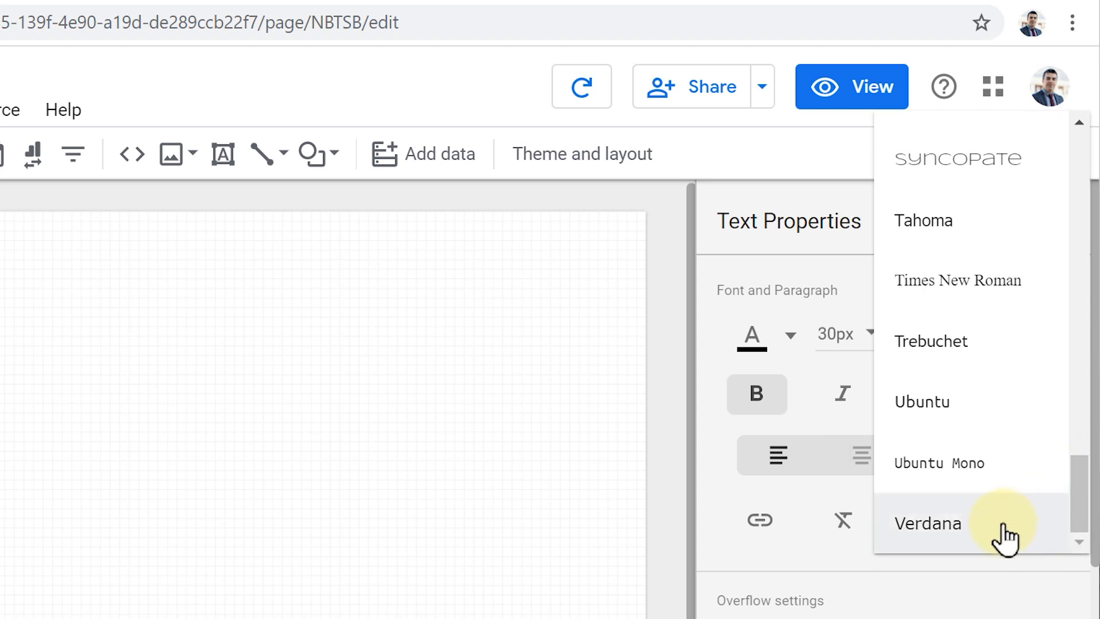
drag(1087, 508, 1080, 152)
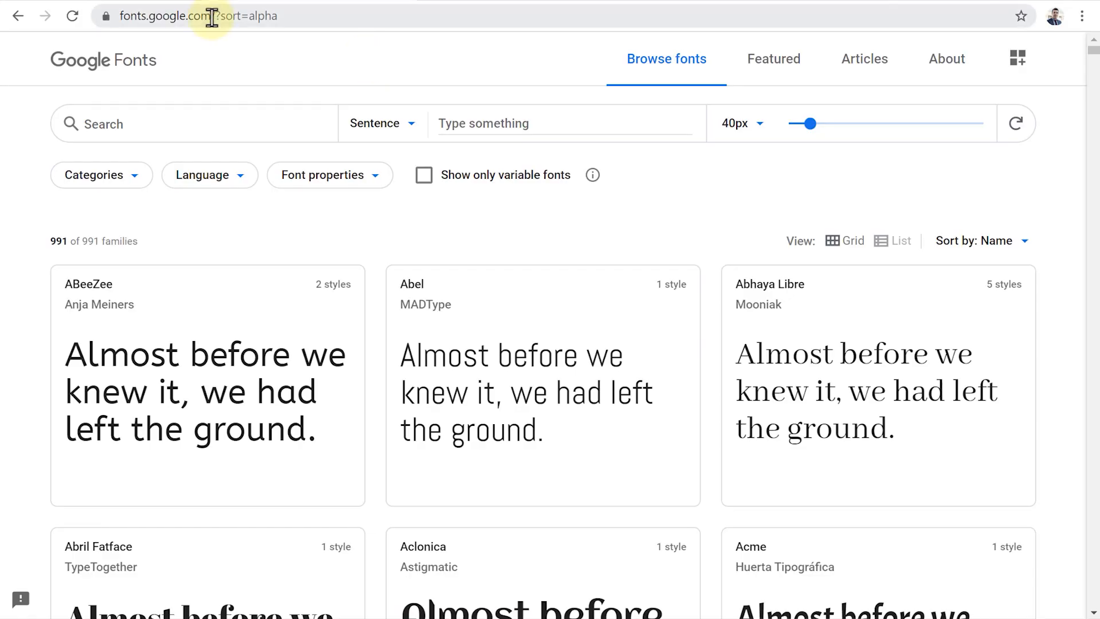
- Sort the Google Fonts catalogue by Trending and browse through the listed font families
drag(250, 16, 120, 16)
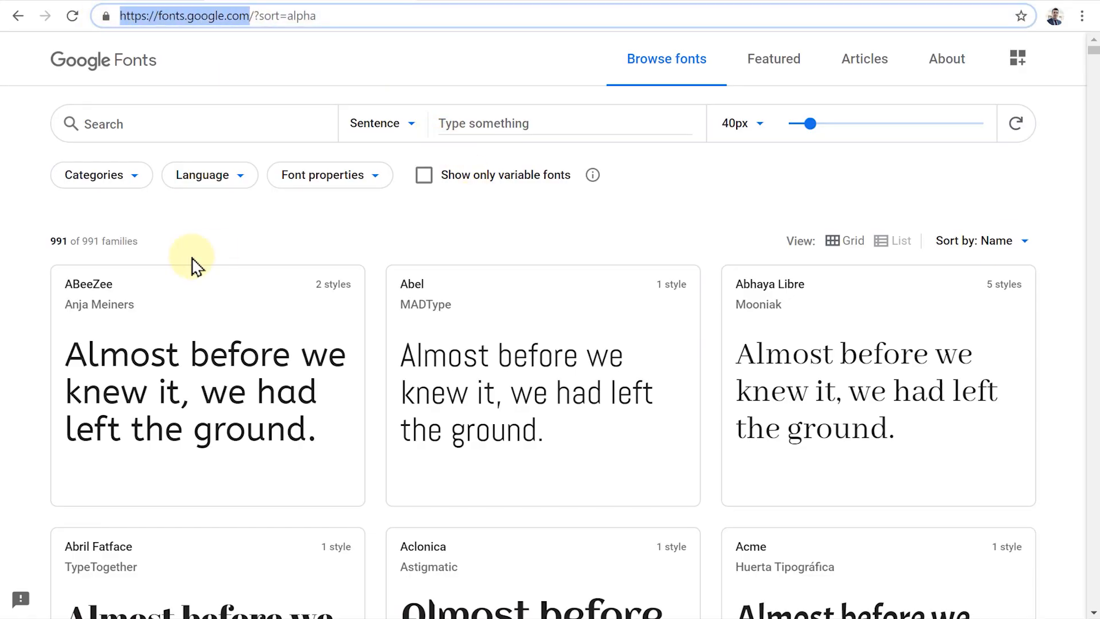
click(998, 241)
click(974, 286)
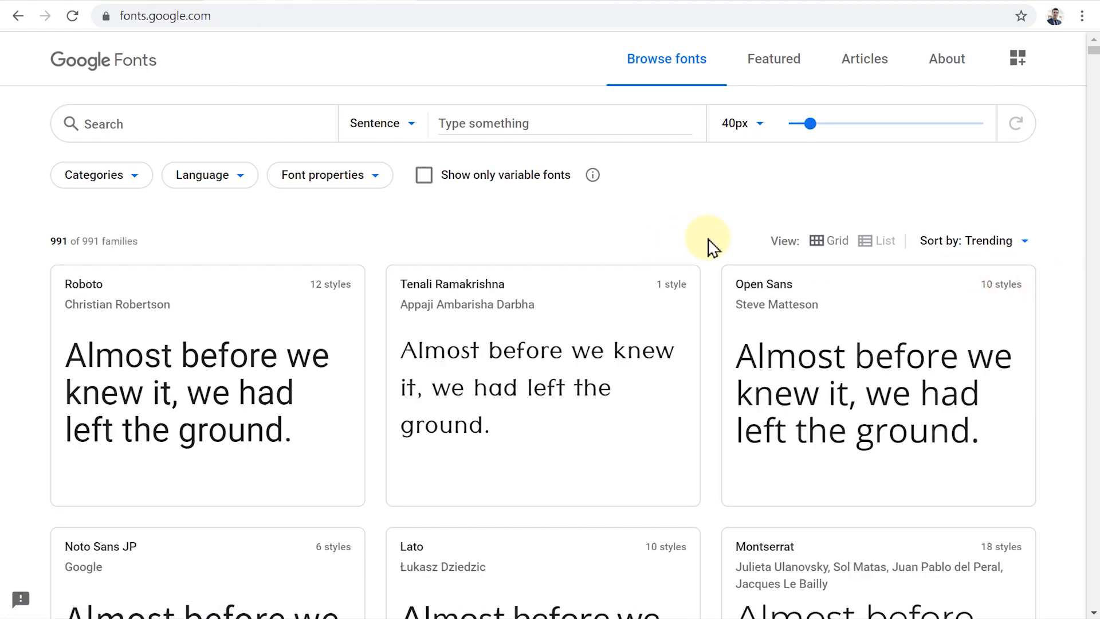
scroll(707, 245, down, 15)
scroll(709, 247, up, 10)
scroll(710, 246, up, 3)
click(133, 183)
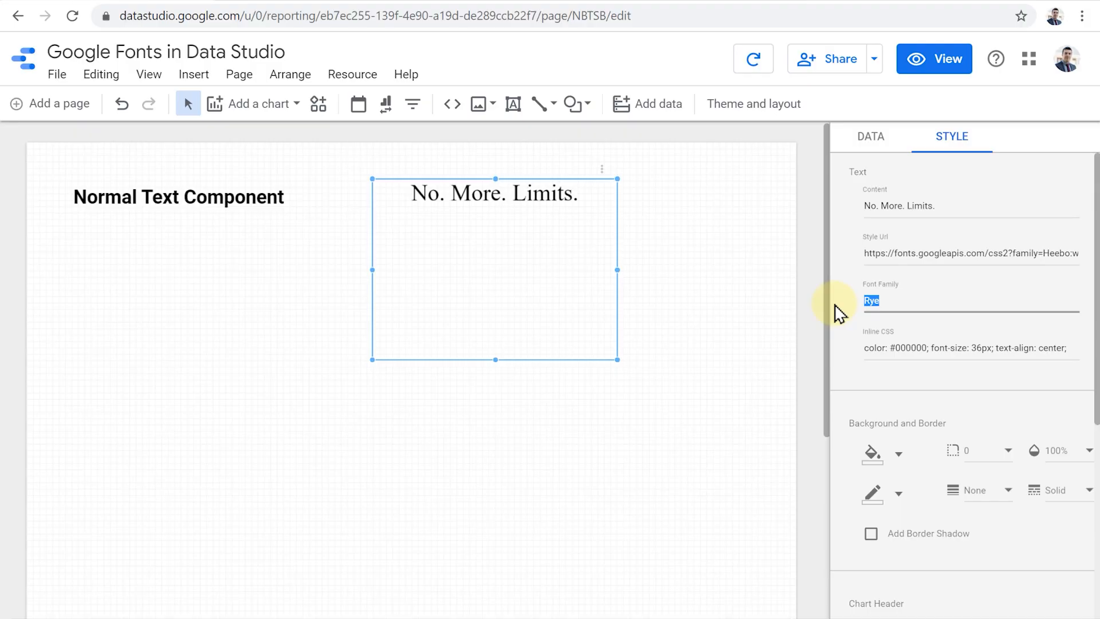
- Set the font family of the "No. More. Limits." component to Heebo and enlarge its frame to the left, right and downward
text(Heebo)
click(815, 306)
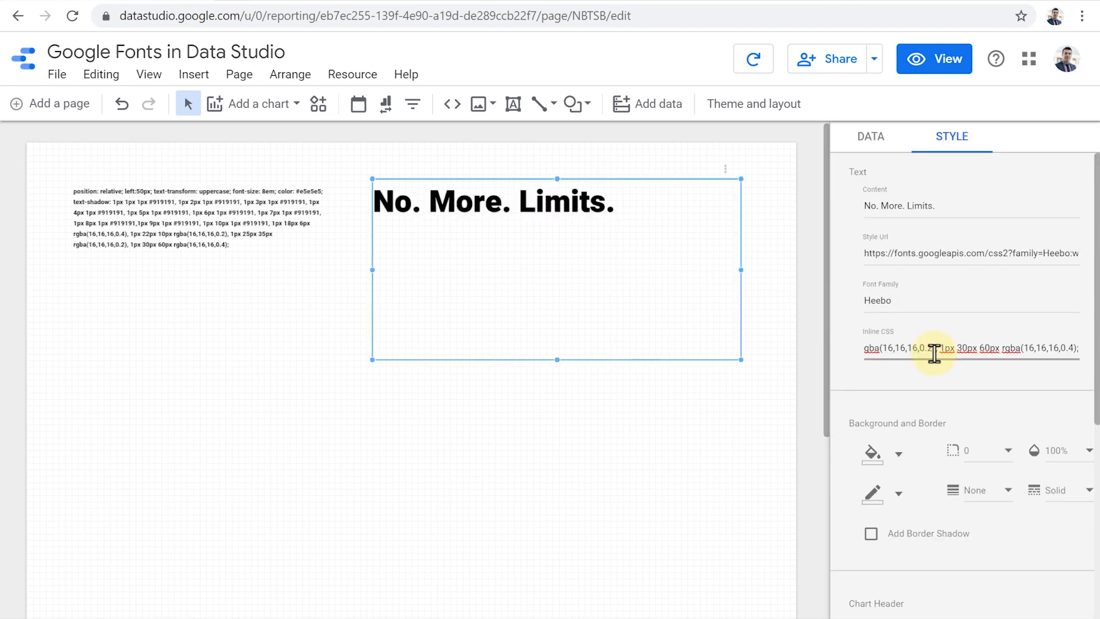
drag(372, 269, 322, 269)
drag(741, 269, 807, 270)
drag(566, 359, 562, 480)
drag(322, 329, 195, 318)
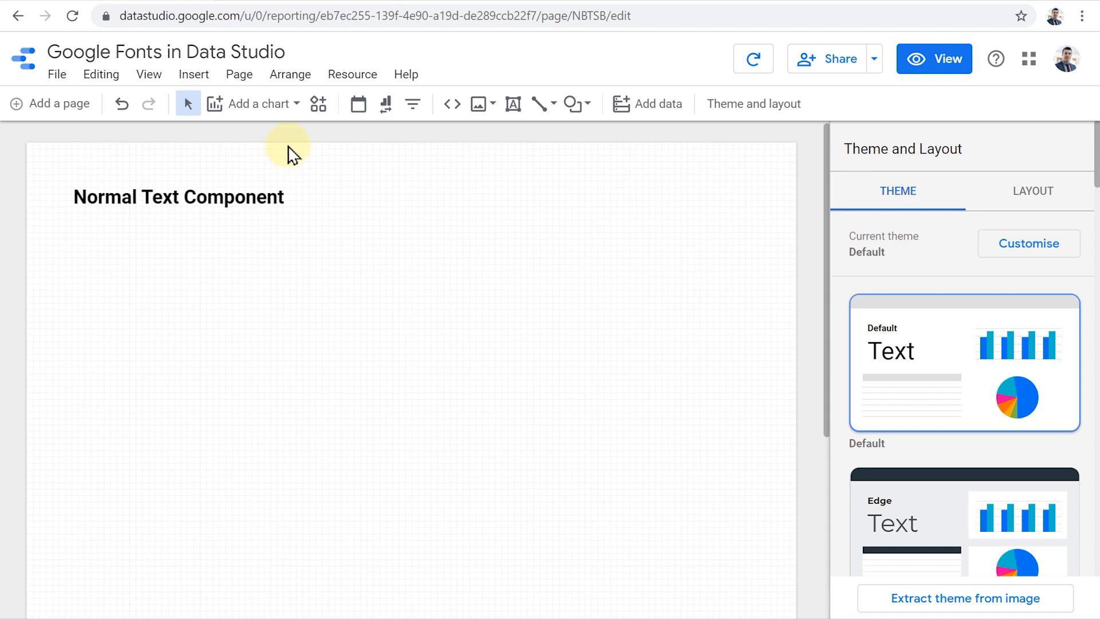
click(296, 117)
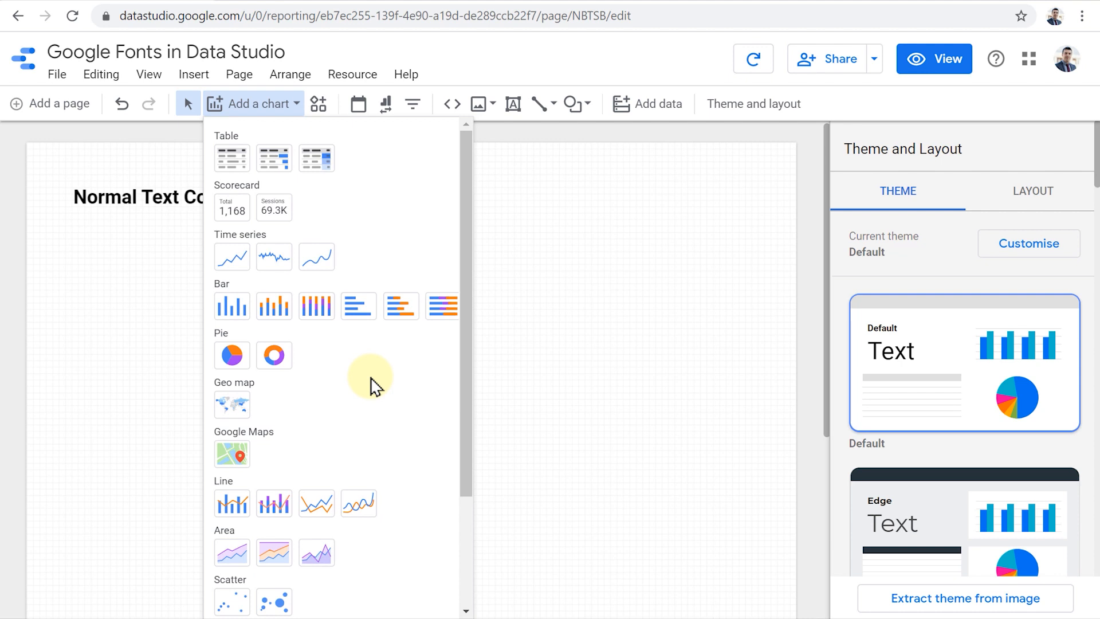
click(535, 203)
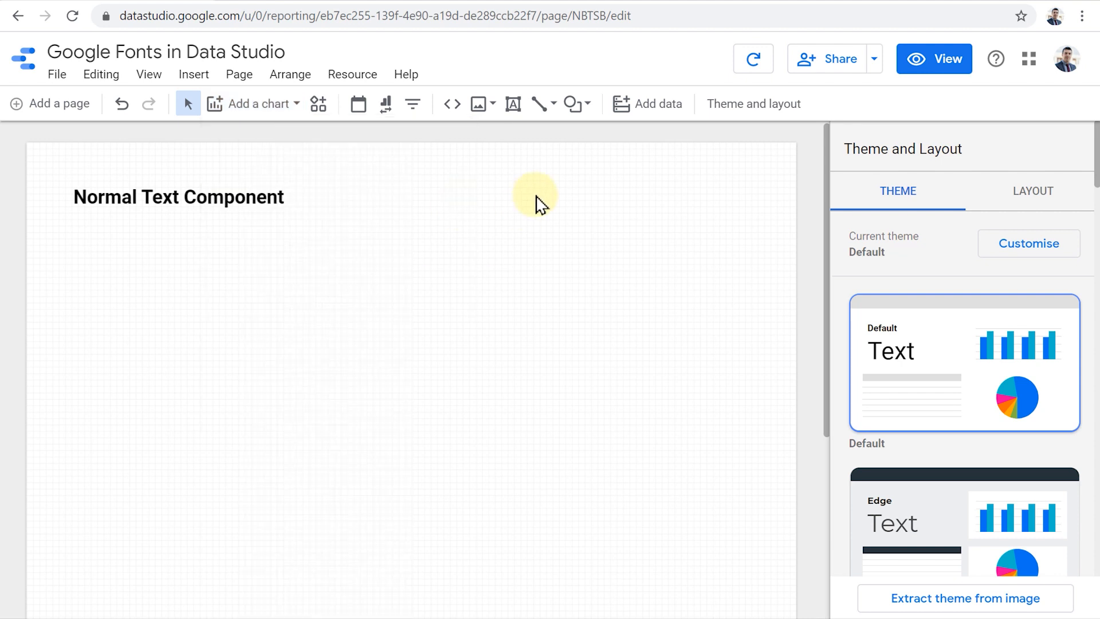
click(319, 105)
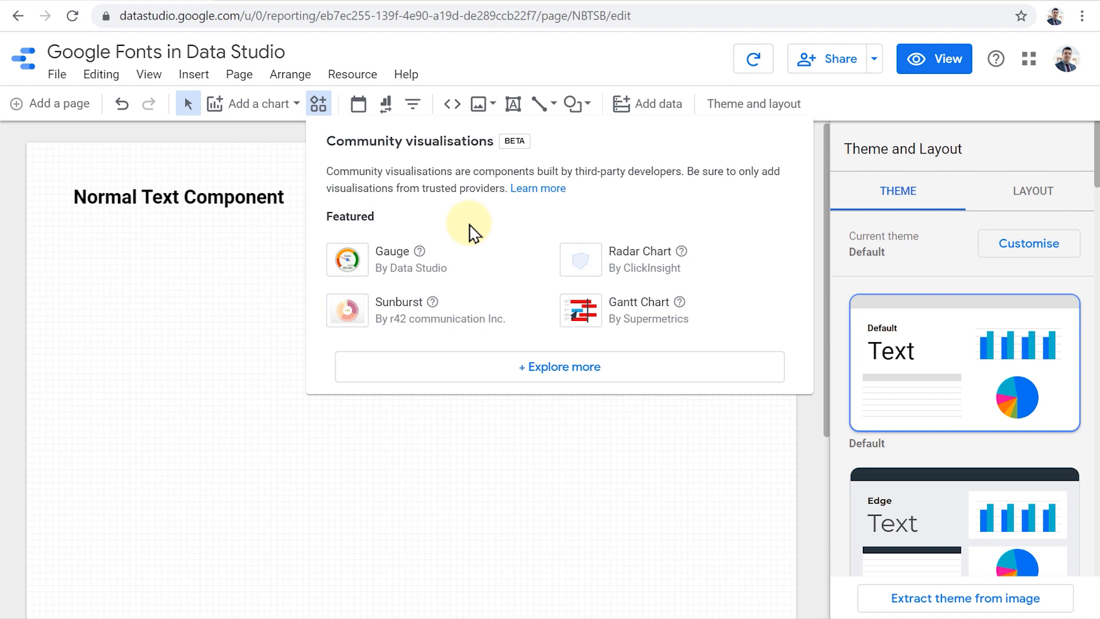
click(192, 209)
- Examine the font sizes and font families offered for the Normal Text Component
click(192, 196)
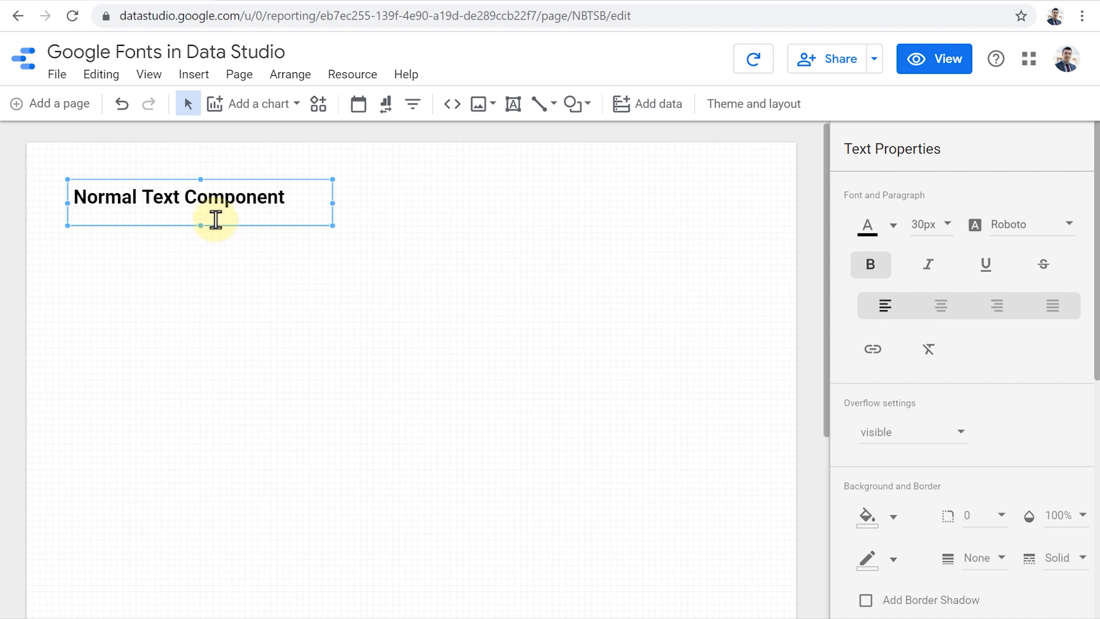
click(942, 226)
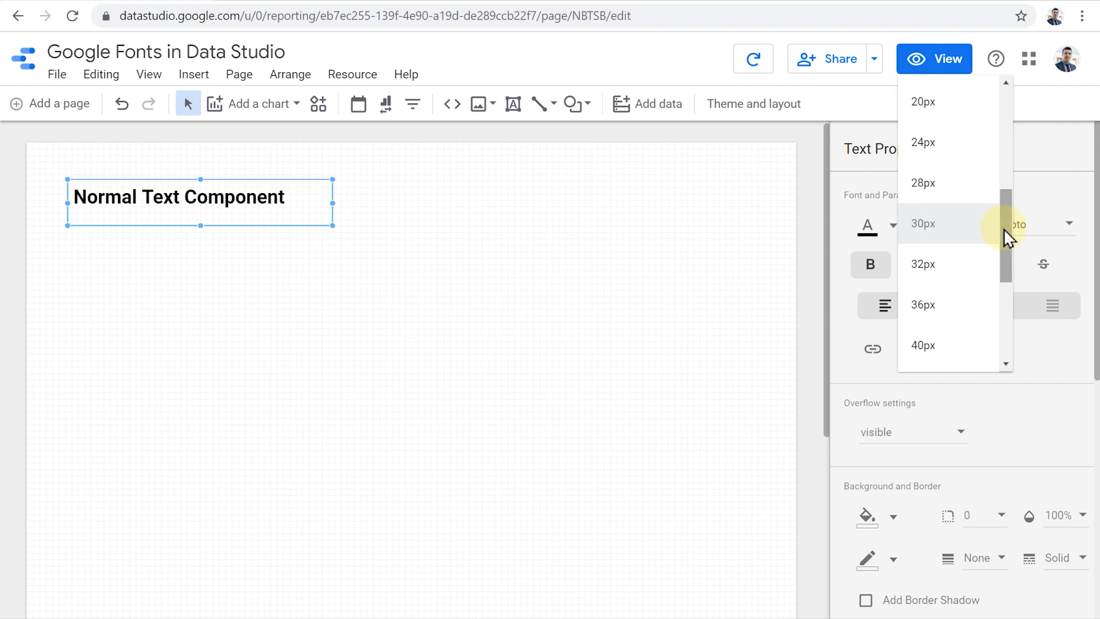
drag(1003, 228, 1051, 226)
click(1046, 228)
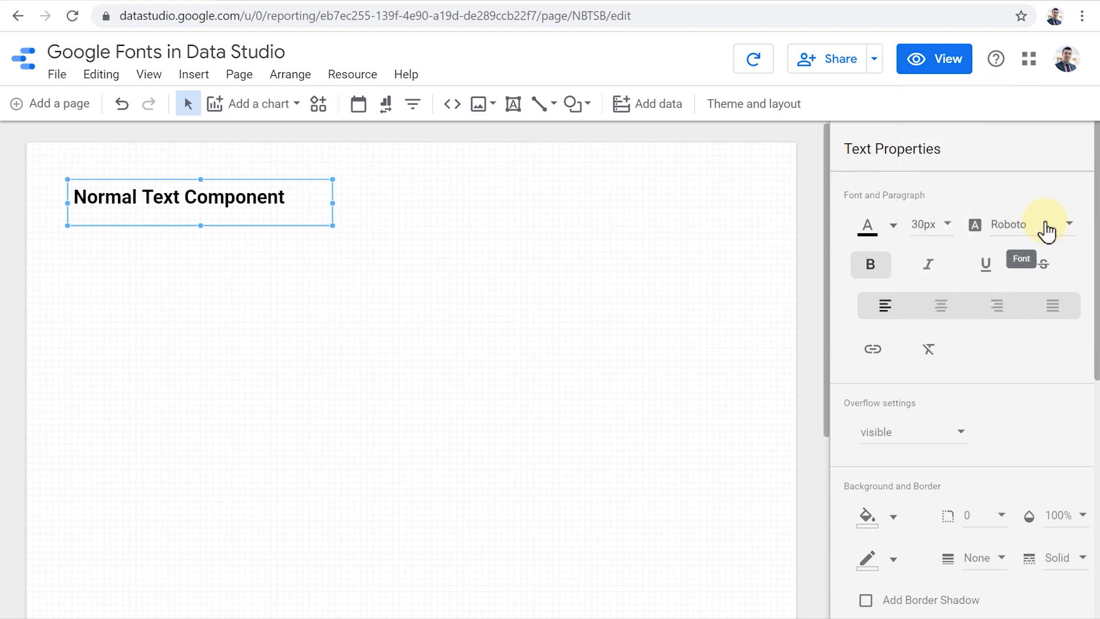
click(1046, 228)
drag(1085, 290, 1088, 335)
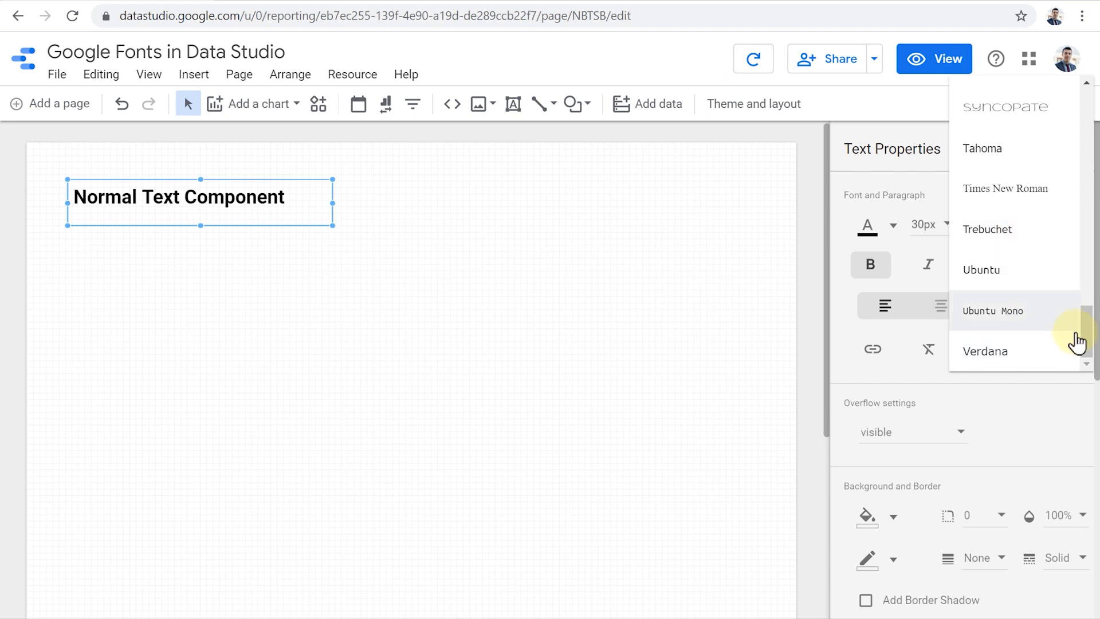
drag(1088, 338, 1085, 103)
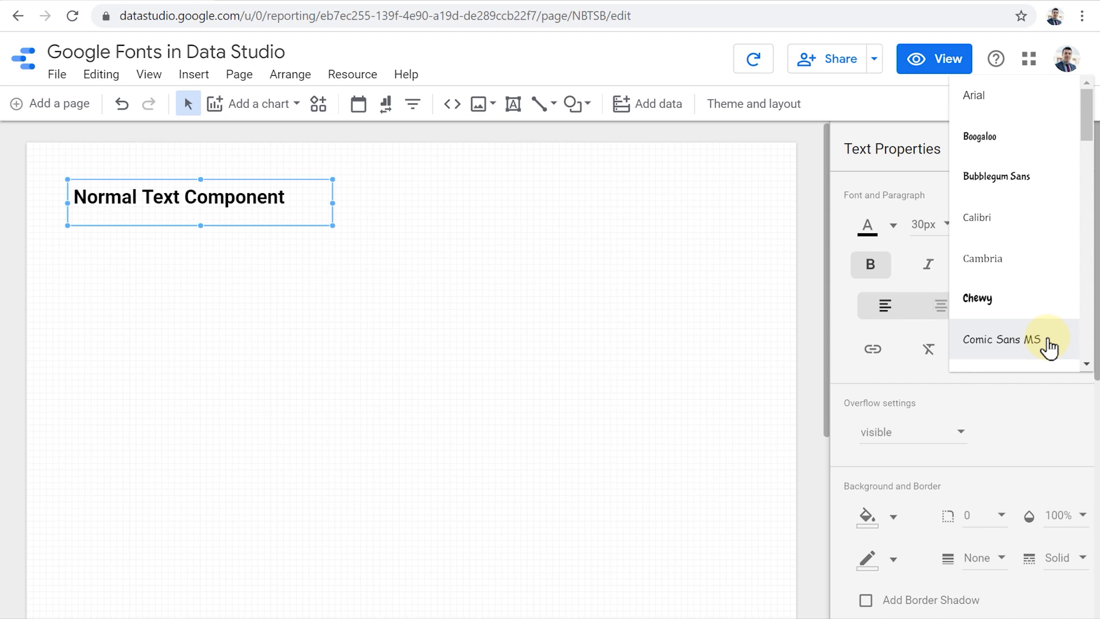
click(405, 228)
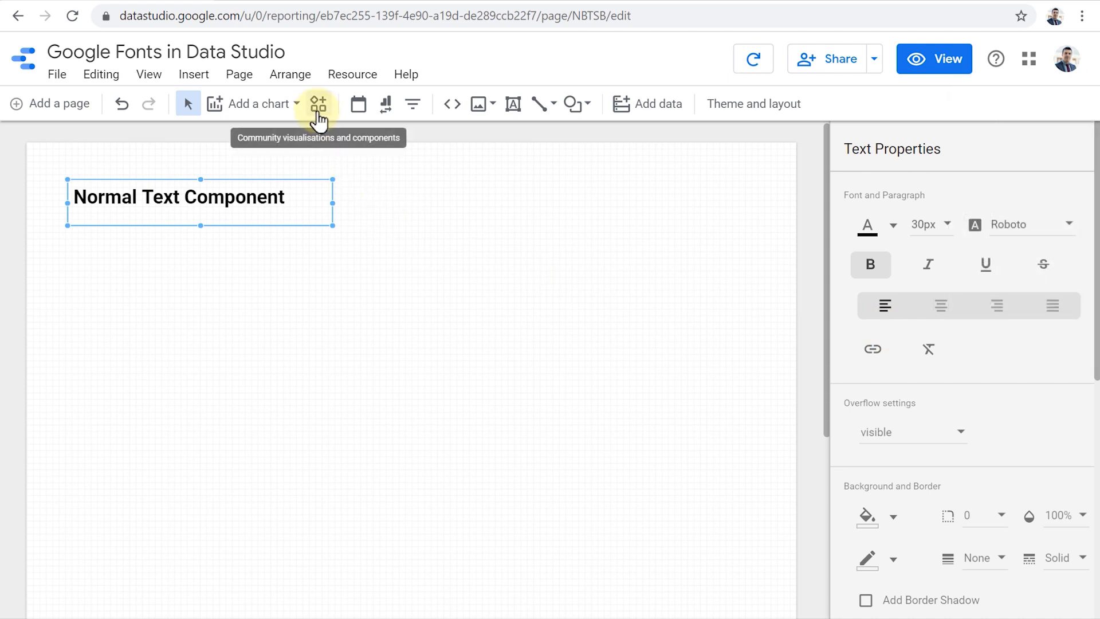
- Submit the manifest path gs://siavak-visualizations/gallery as your own community visualisation
click(318, 113)
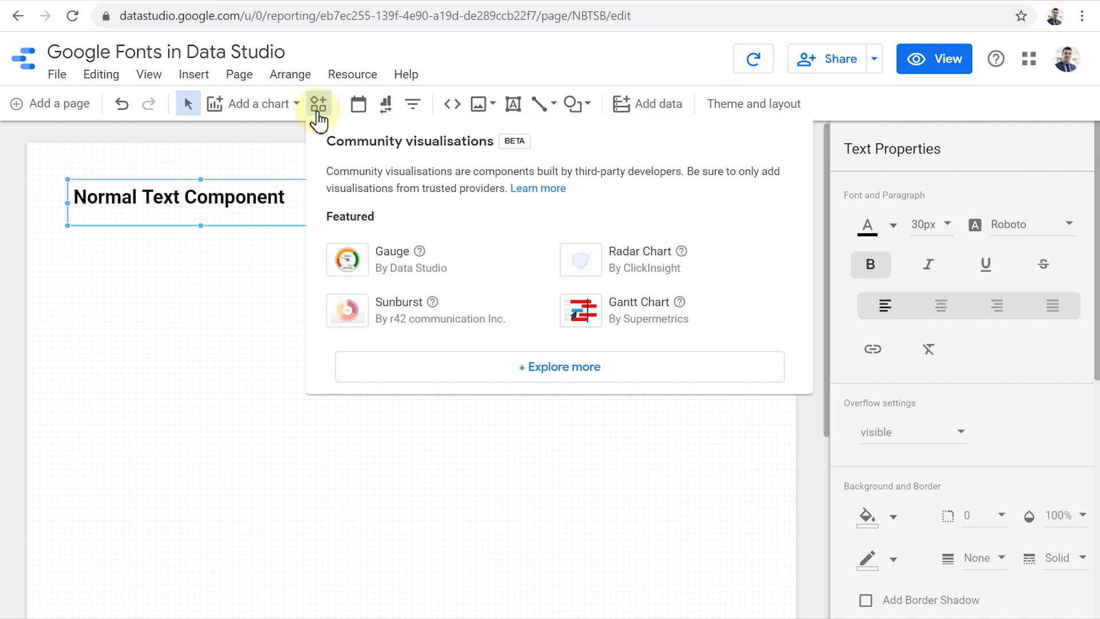
click(552, 373)
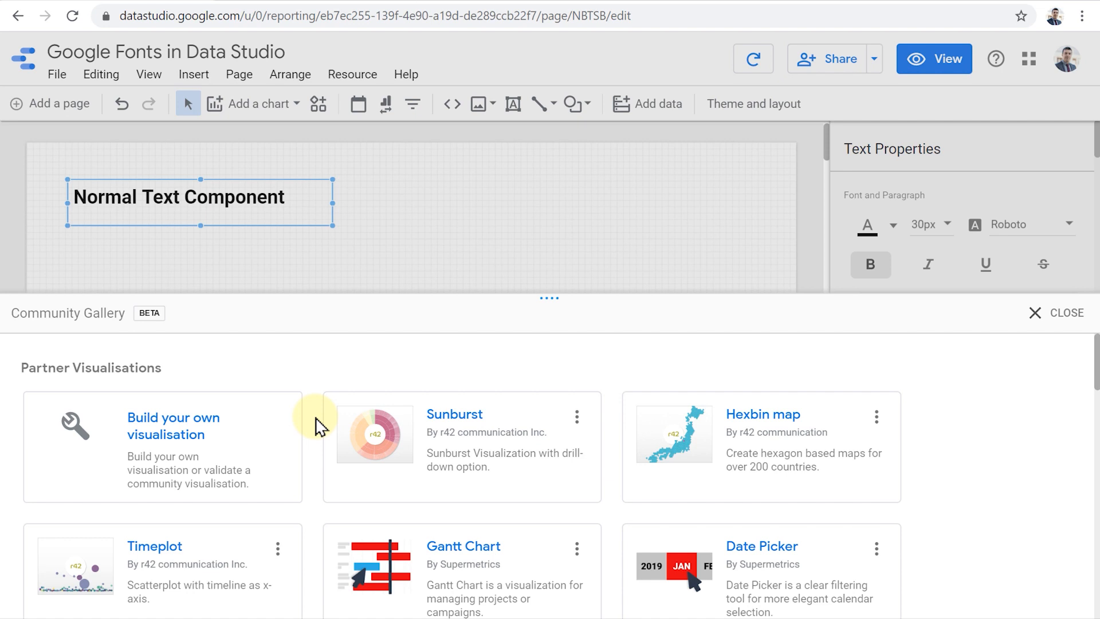
click(184, 427)
scroll(301, 427, down, 2)
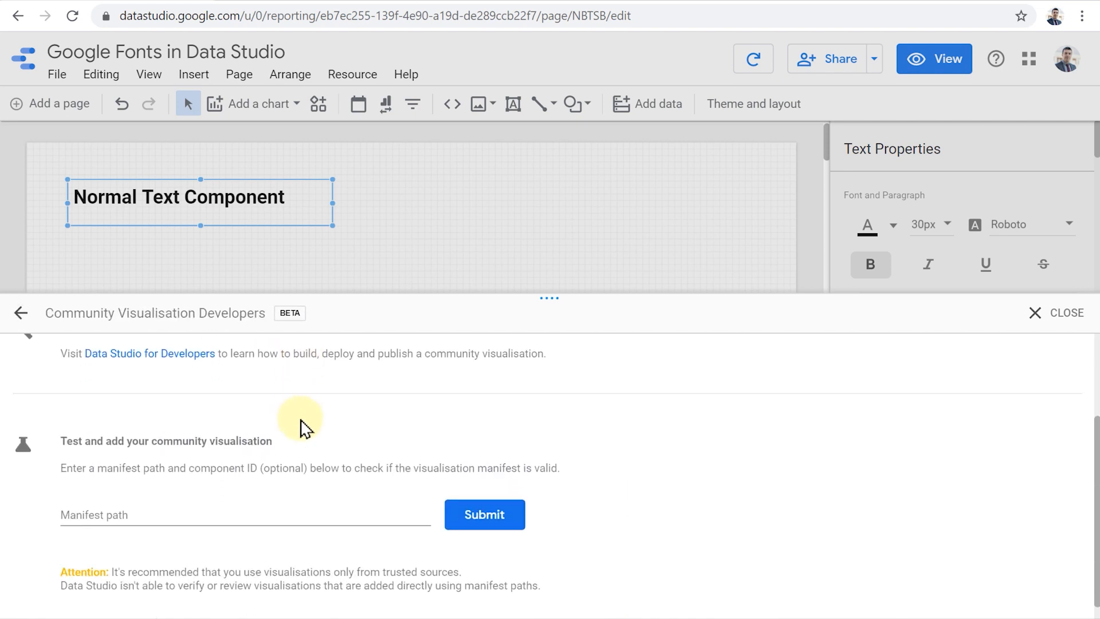
click(268, 496)
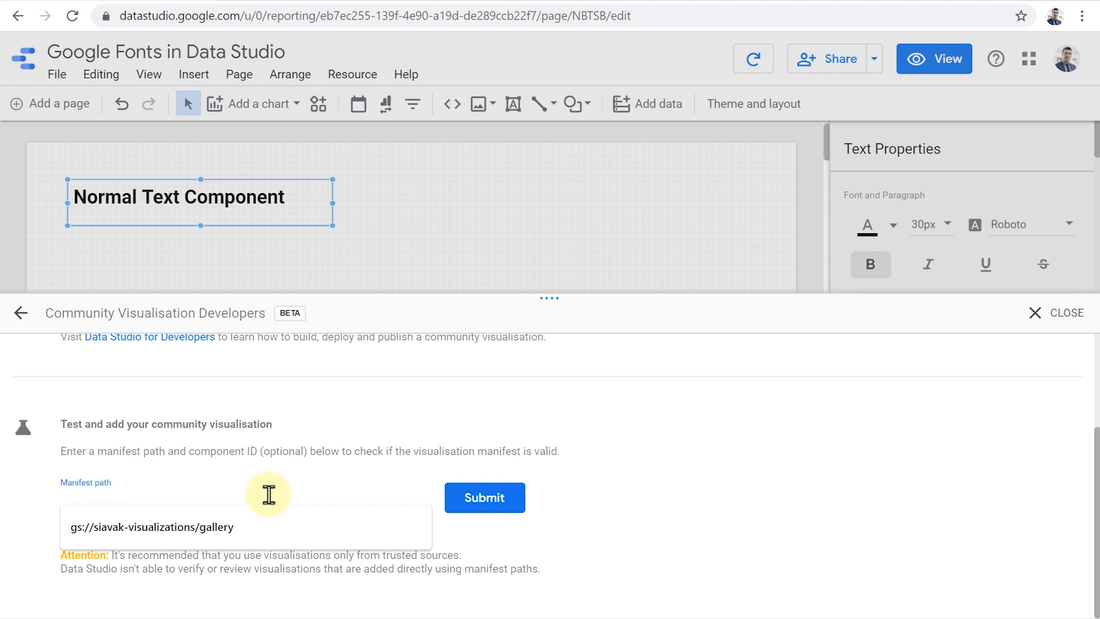
click(274, 531)
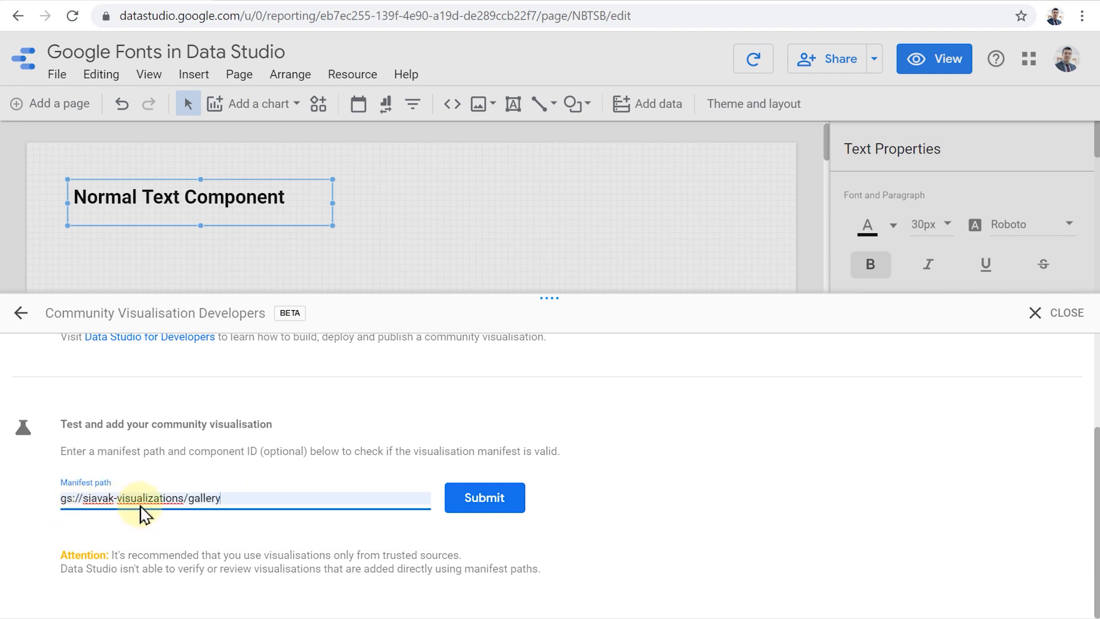
click(468, 507)
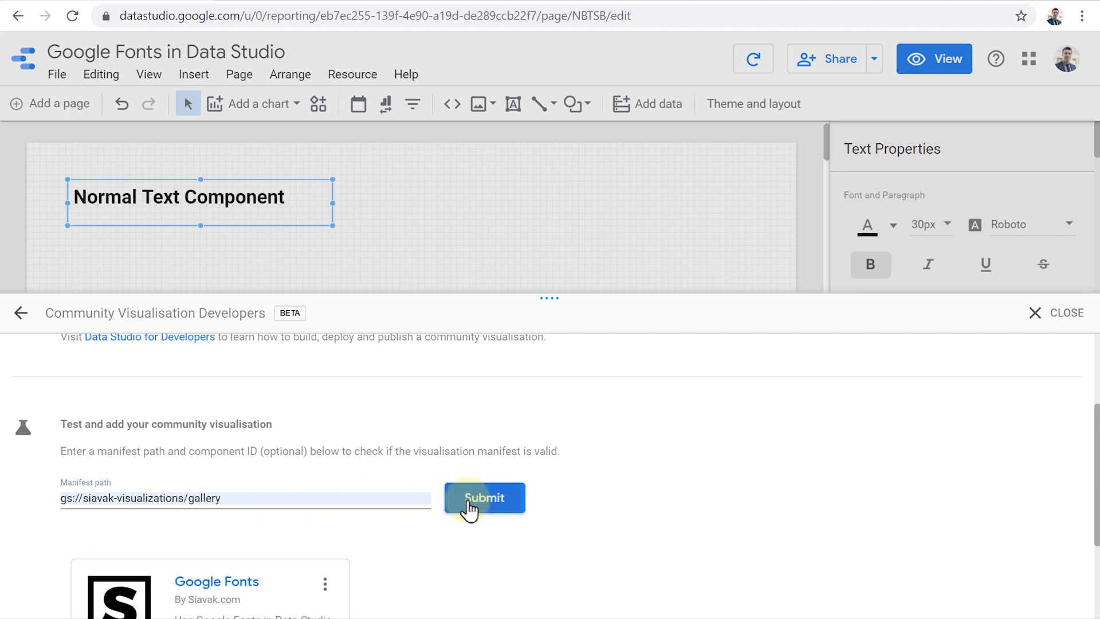
- Add the Google Fonts visualisation by Siavak.com to the page beside the Normal Text Component
scroll(538, 507, down, 2)
scroll(538, 507, down, 1)
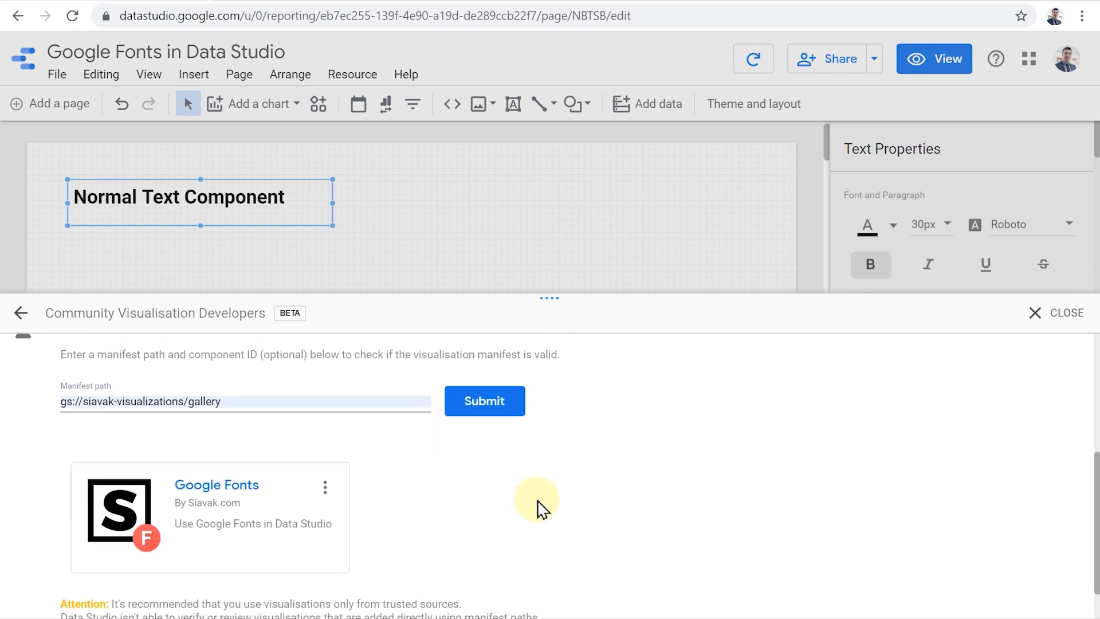
click(280, 521)
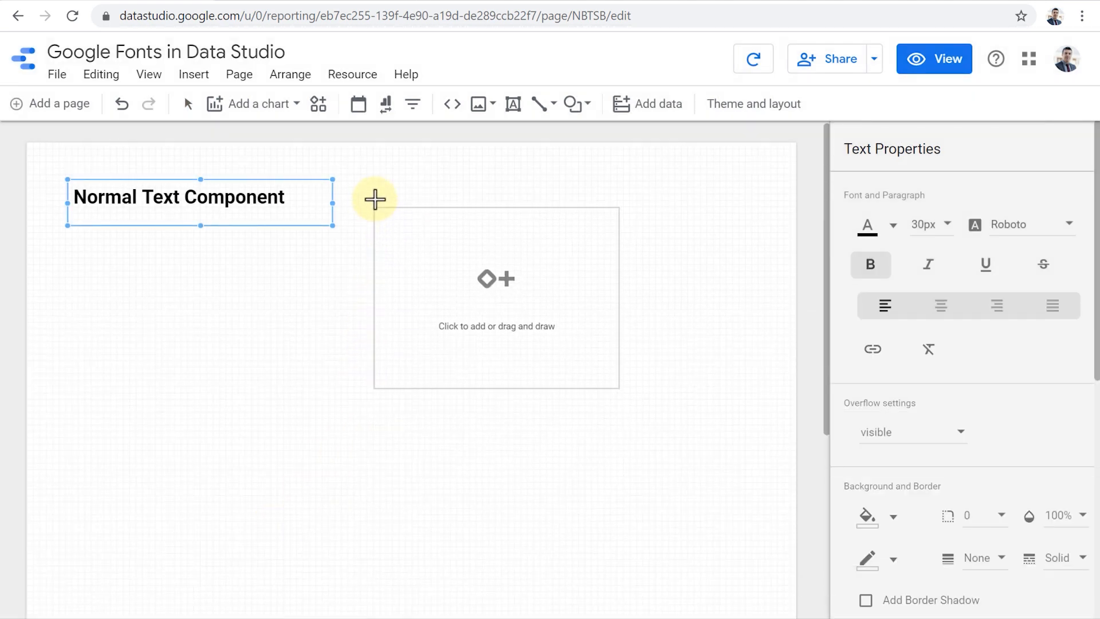
click(374, 180)
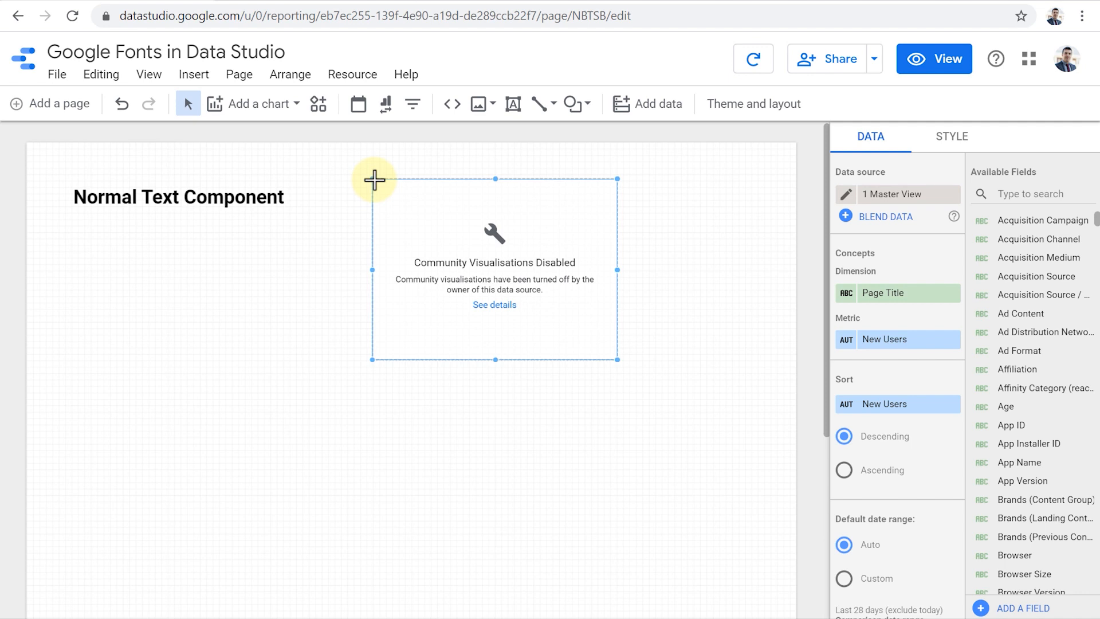
- Turn on community visualisations access for the 1 Master View data source and finish editing it
click(846, 197)
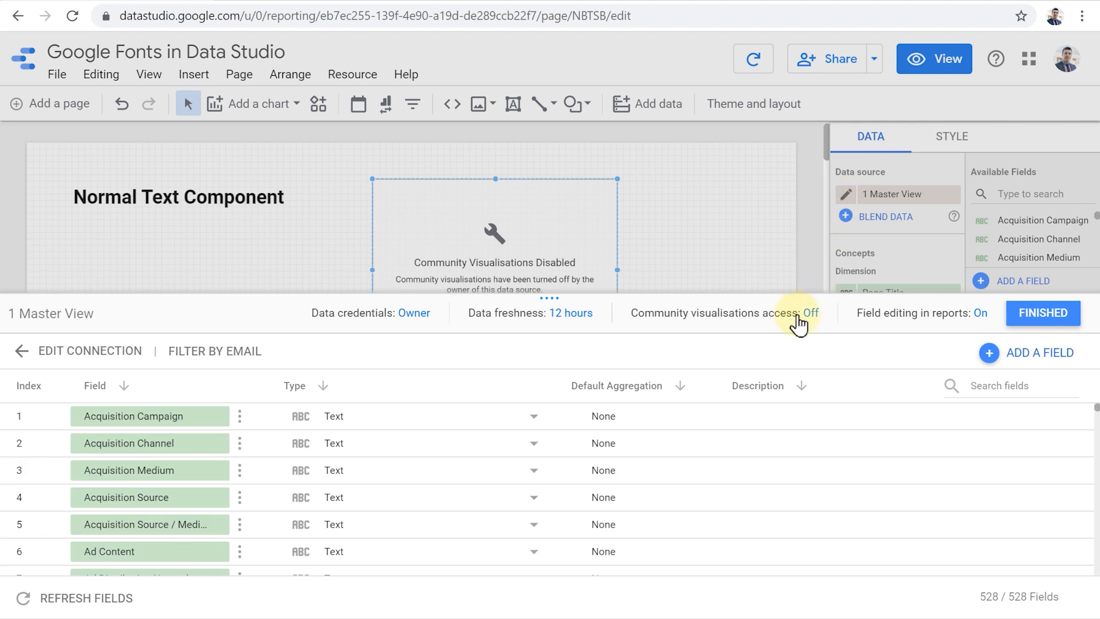
click(808, 318)
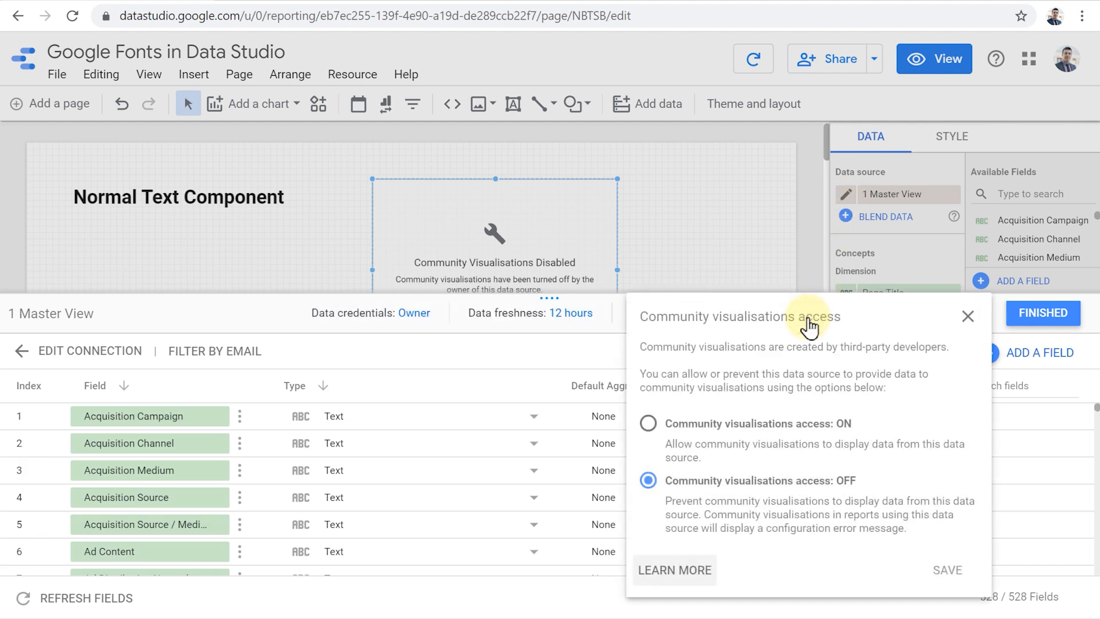
click(680, 428)
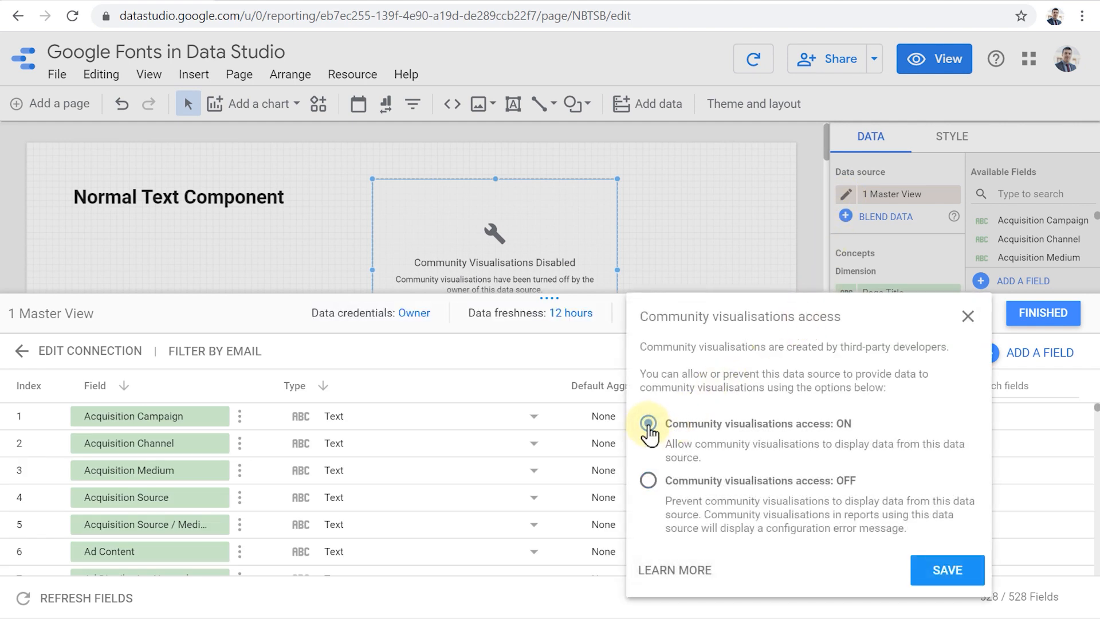
click(939, 570)
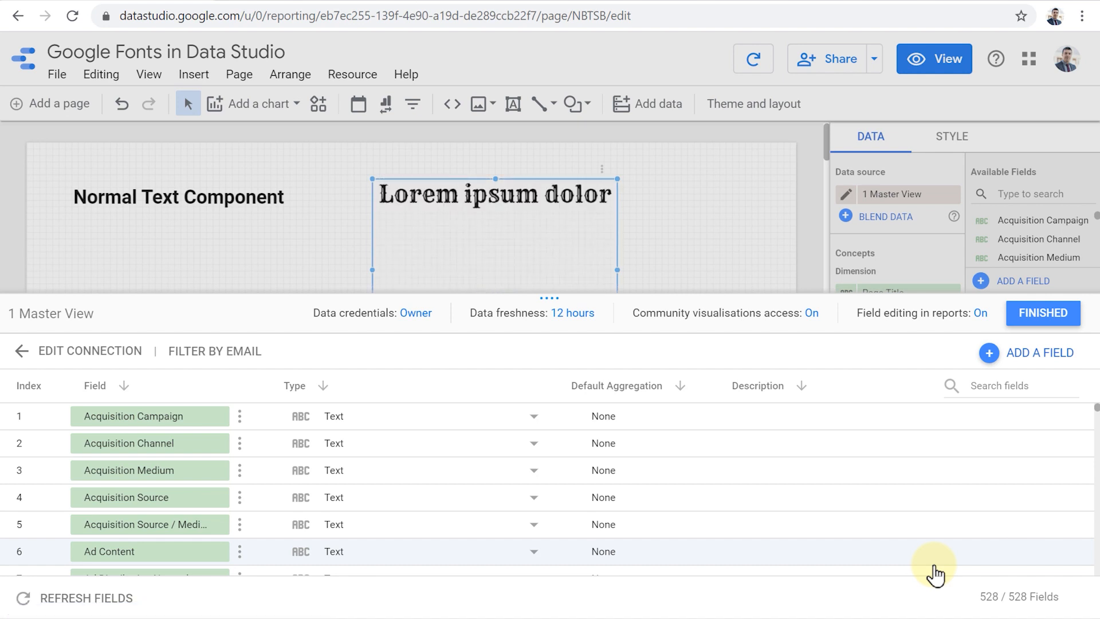
click(1048, 320)
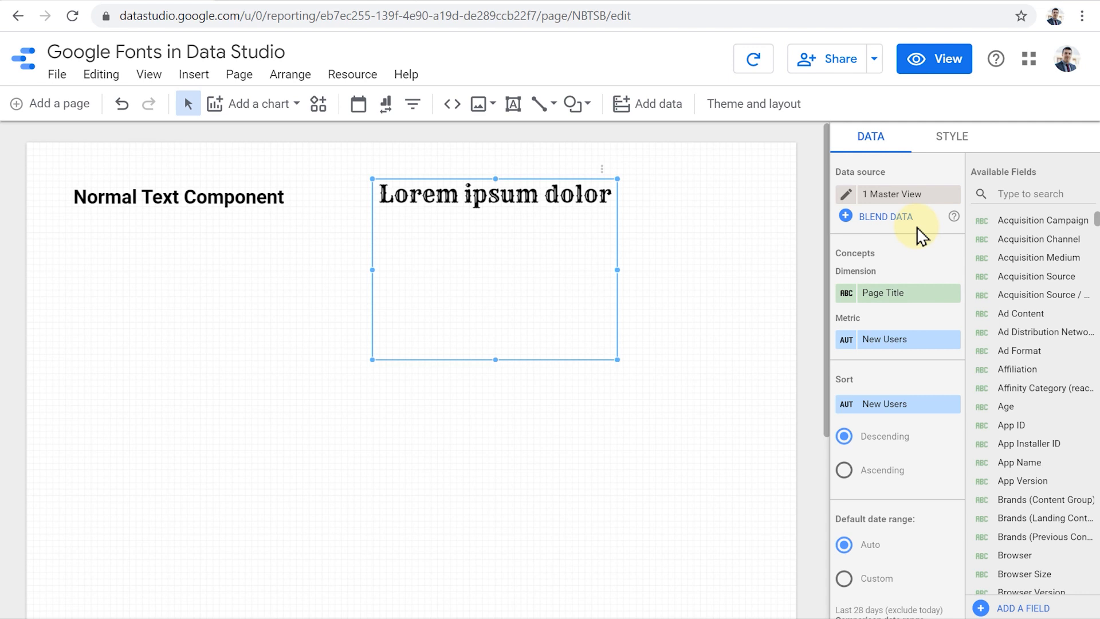
- Replace the Google Fonts component's text content with "No. More. Limits."
click(951, 150)
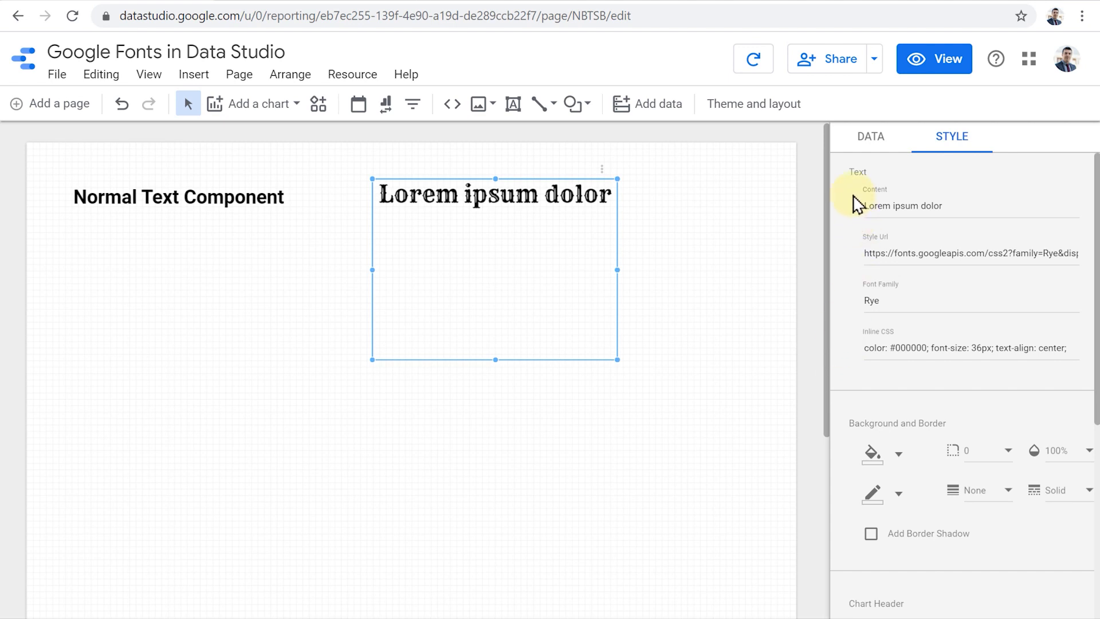
drag(974, 205, 919, 205)
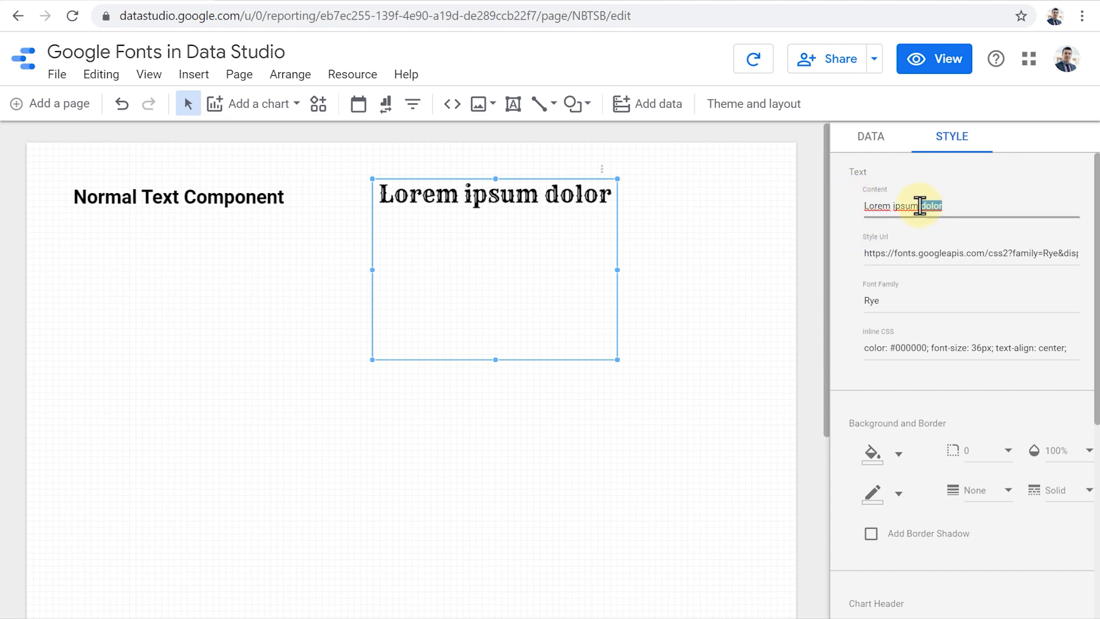
key(BackSpace)
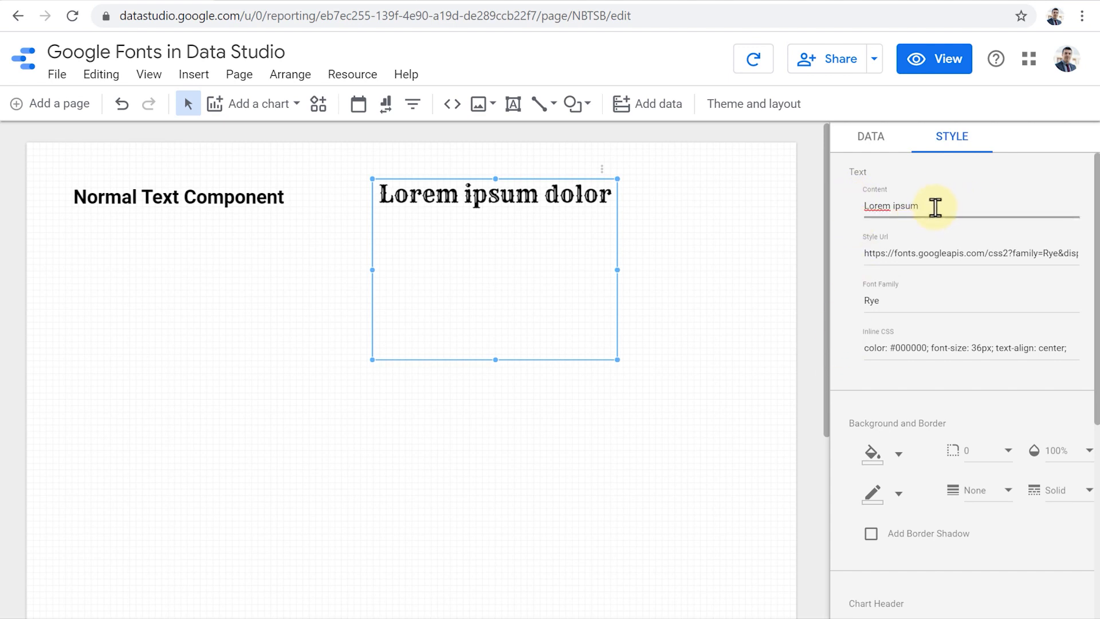
drag(931, 207, 858, 220)
text(N)
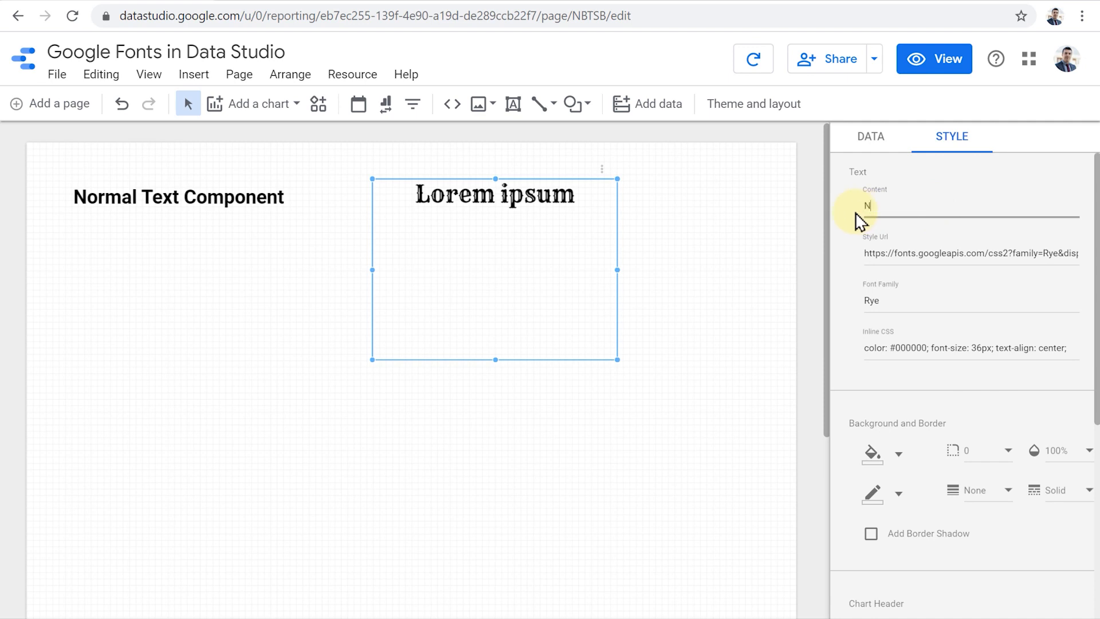
text(o. More. Limits.)
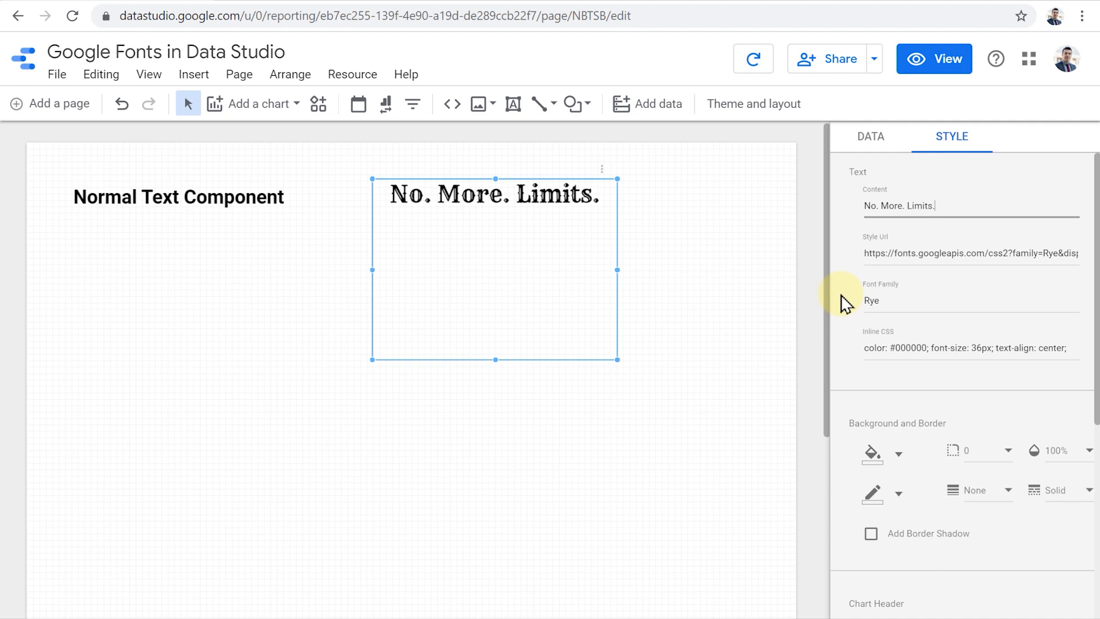
- Switch to the Google Fonts website, sort the font families by Trending and browse them
click(360, 5)
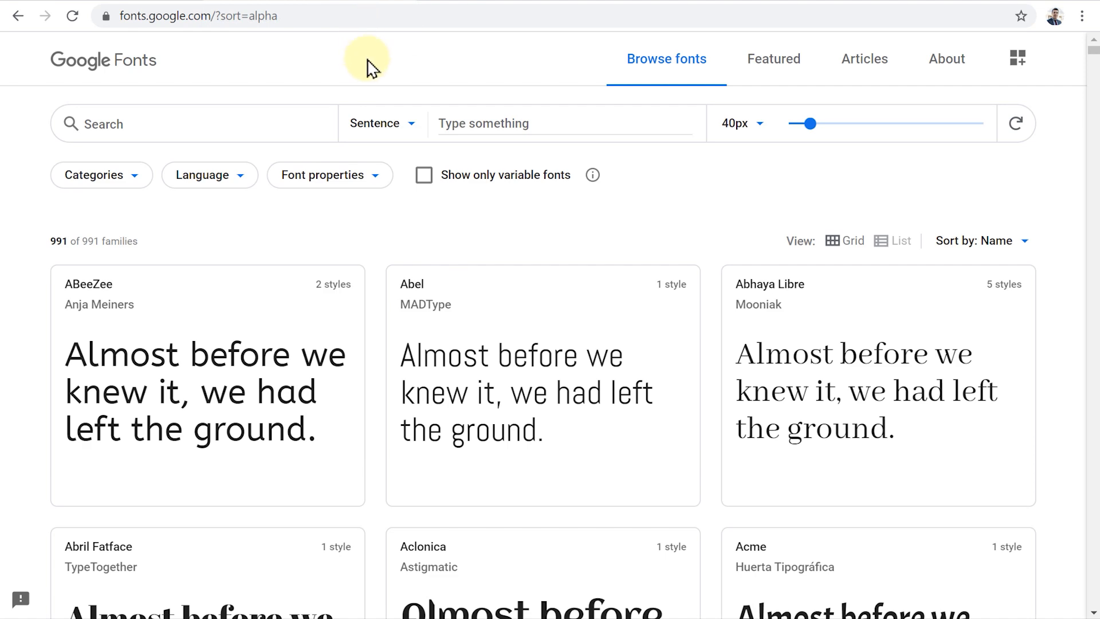
drag(209, 16, 71, 23)
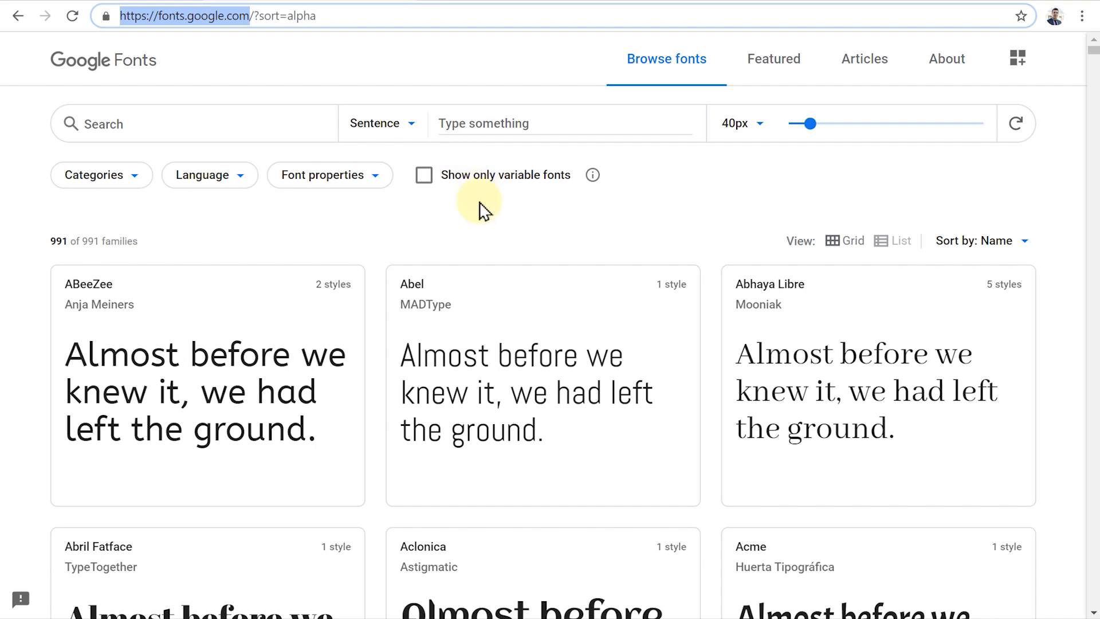
click(1002, 247)
click(978, 286)
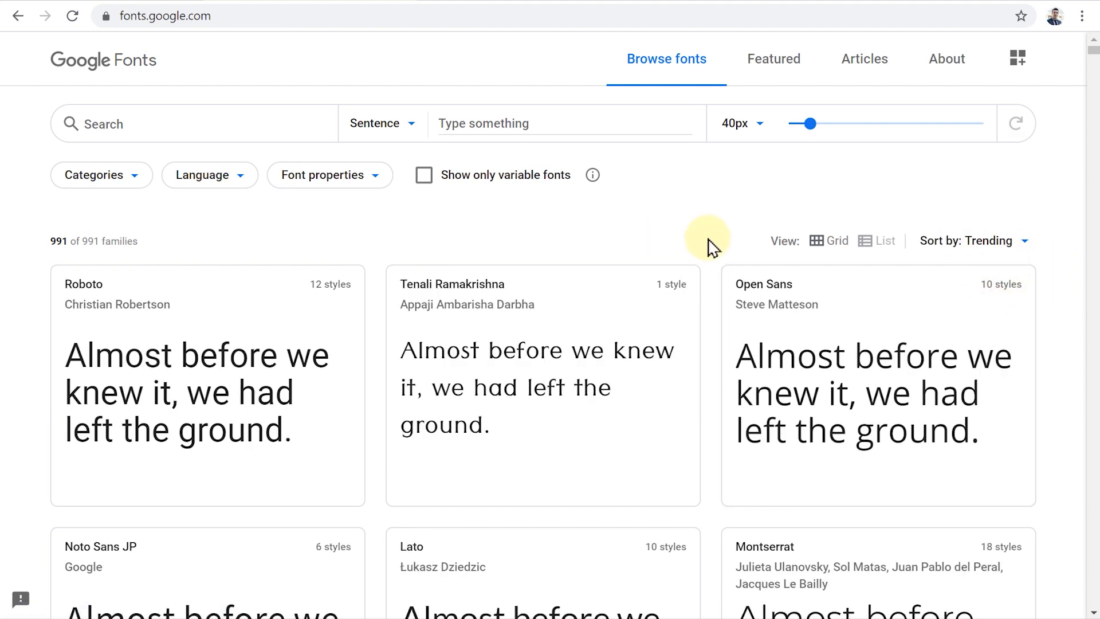
scroll(708, 246, down, 7)
scroll(708, 246, down, 8)
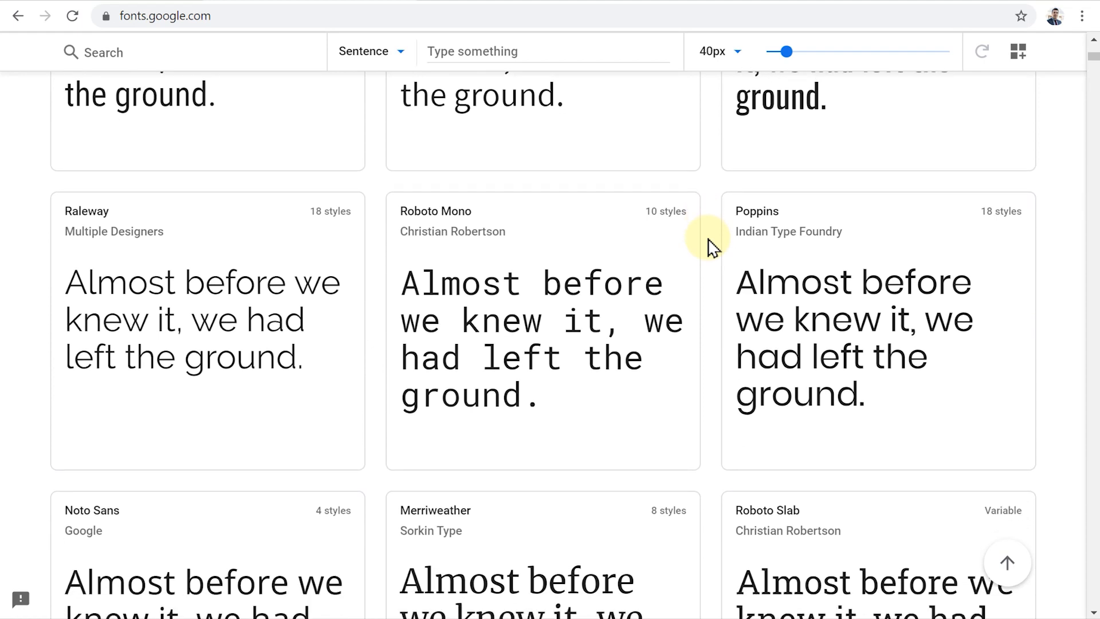
scroll(708, 246, up, 12)
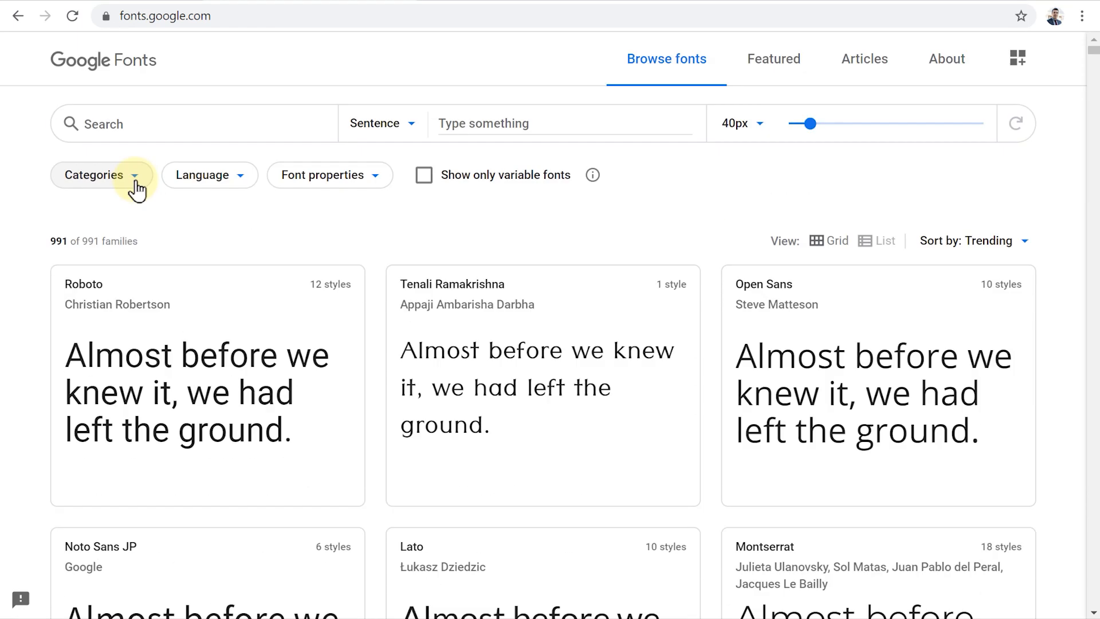
- Check the font category filter options and filter the font families by the Arabic language
click(136, 182)
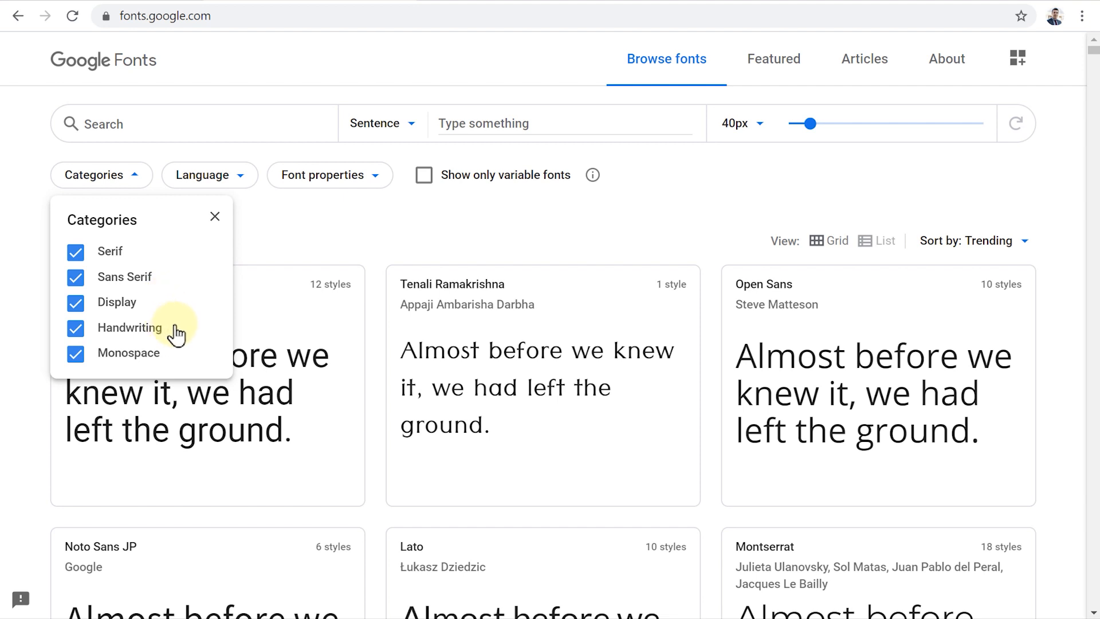
click(216, 218)
click(239, 184)
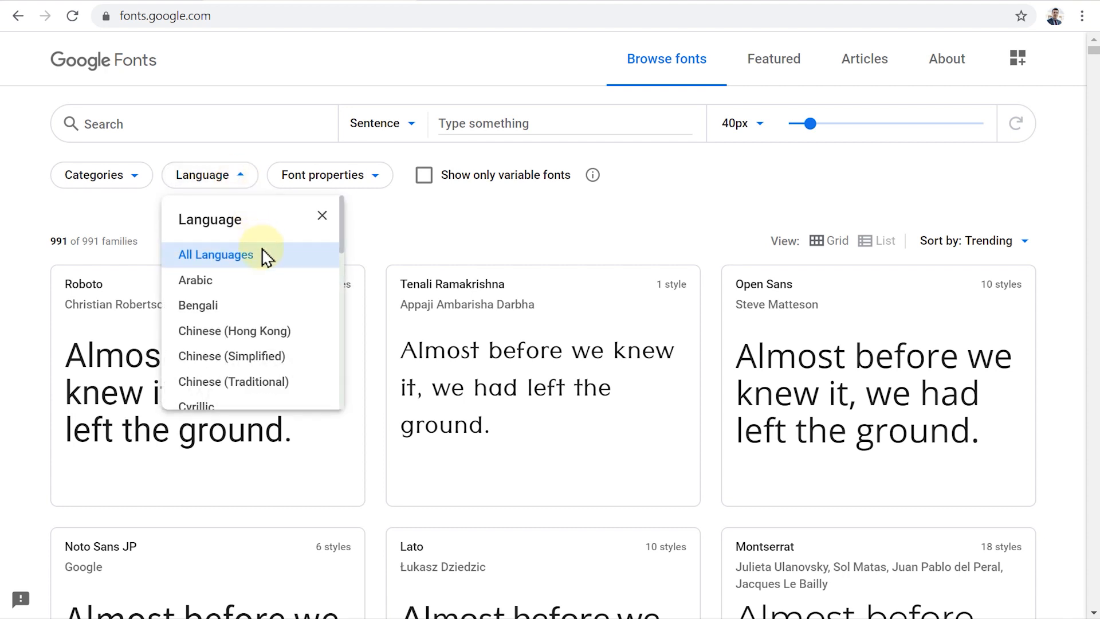
click(278, 280)
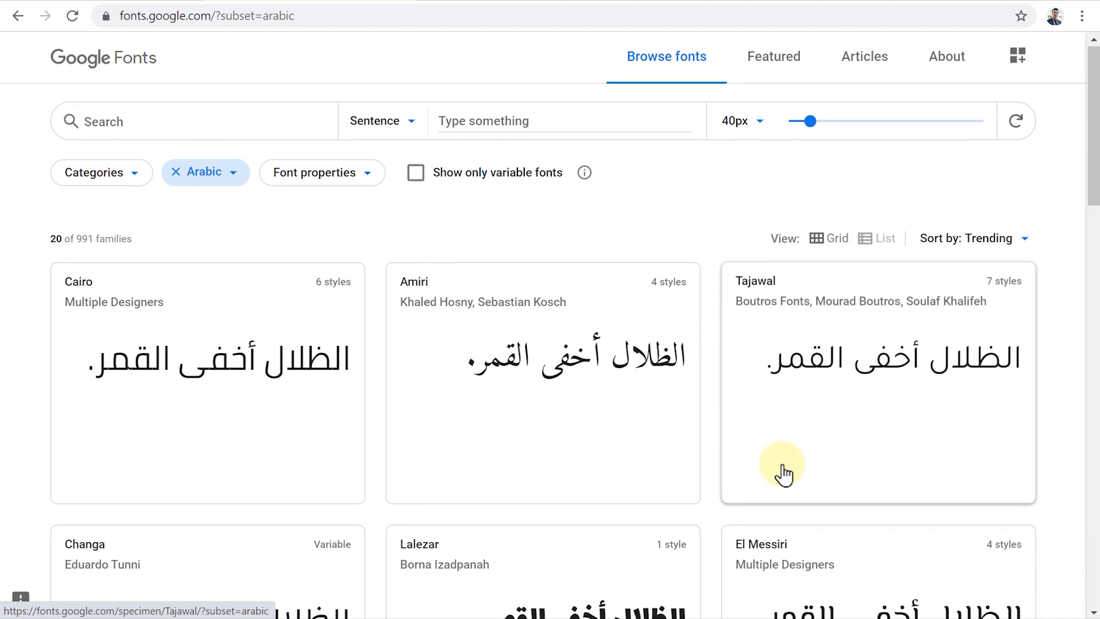
- Try the Japanese language filter on the font families and clear the language filter
click(233, 178)
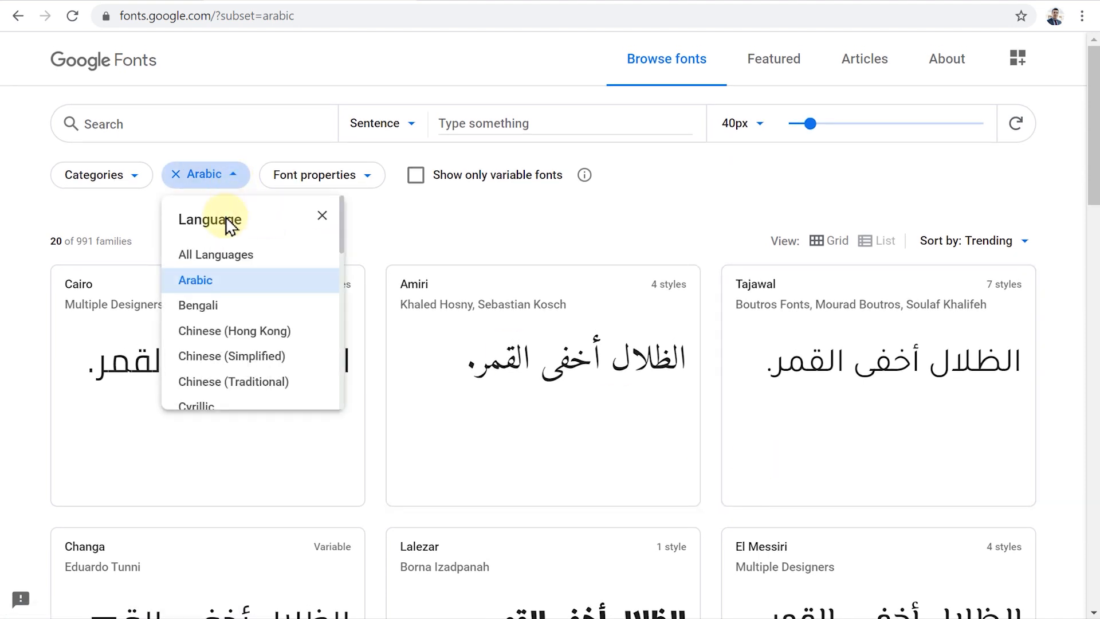
scroll(257, 294, down, 5)
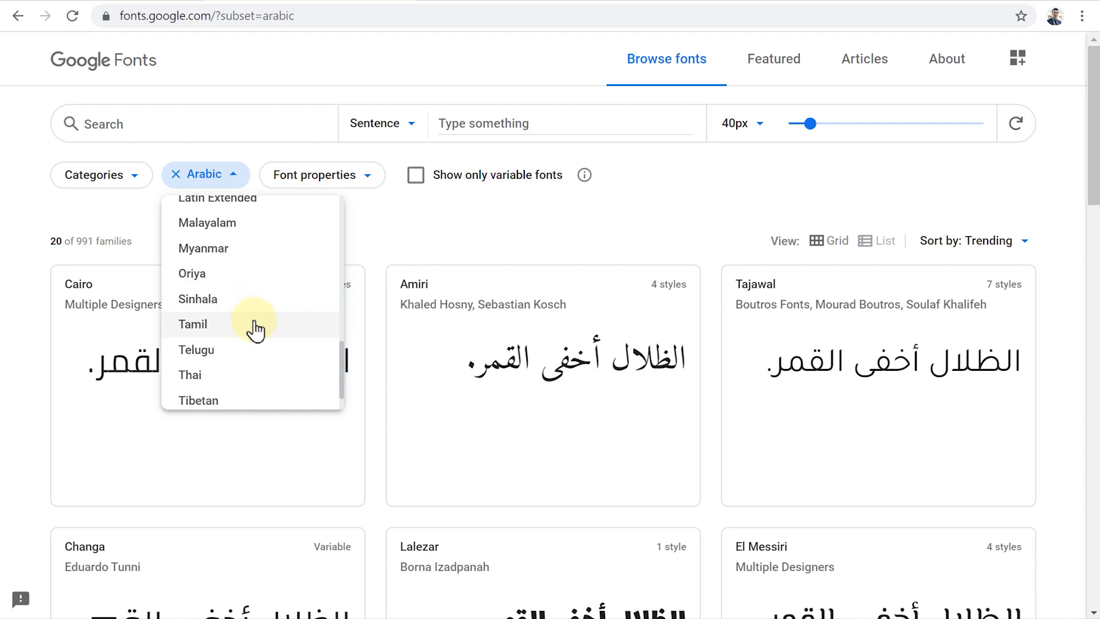
scroll(255, 330, up, 4)
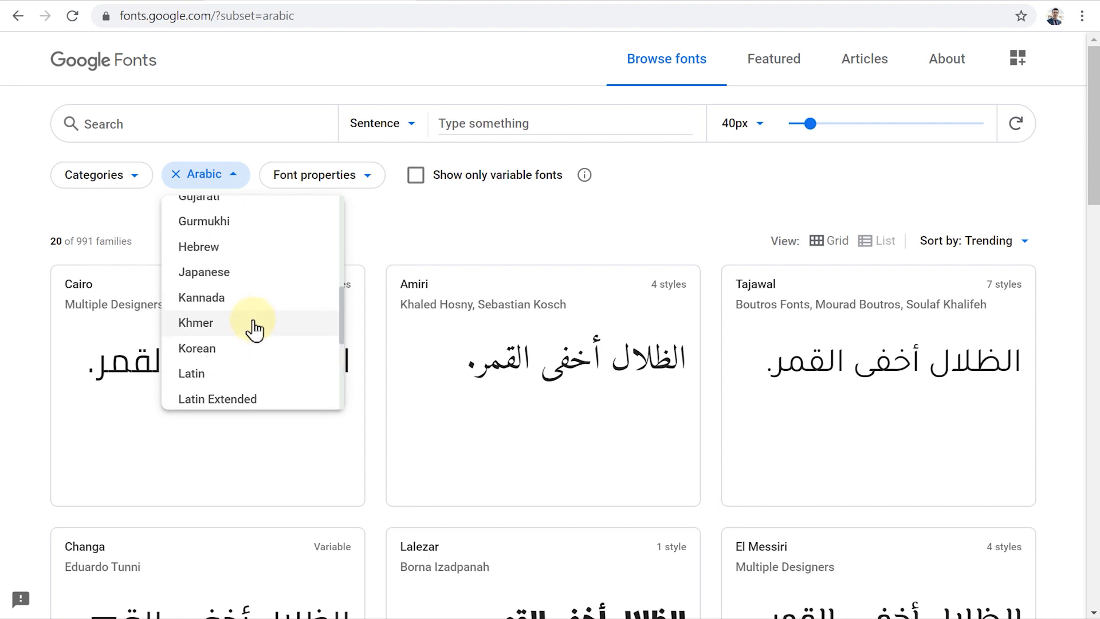
click(236, 275)
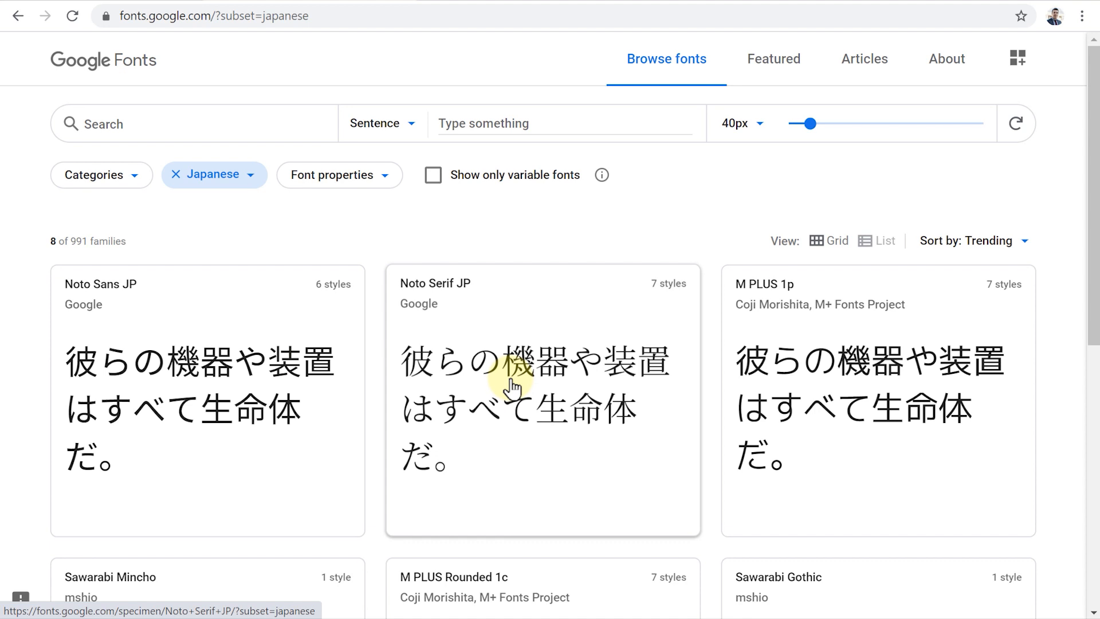
click(176, 174)
- Filter the font families by font properties to 5+ styles and a thickness of 7
click(338, 184)
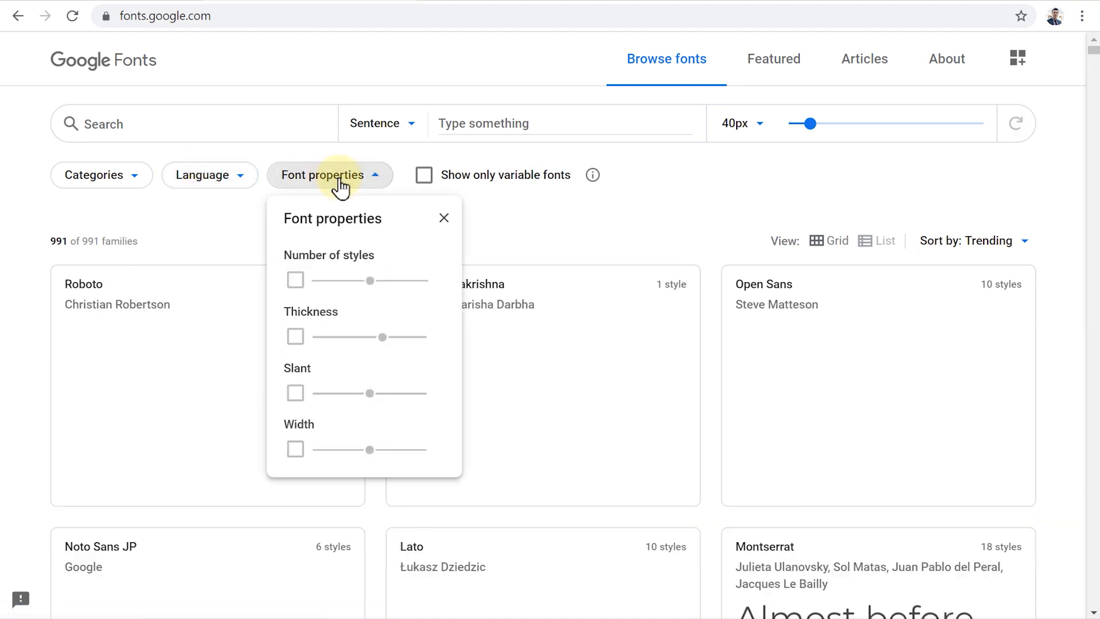
click(295, 281)
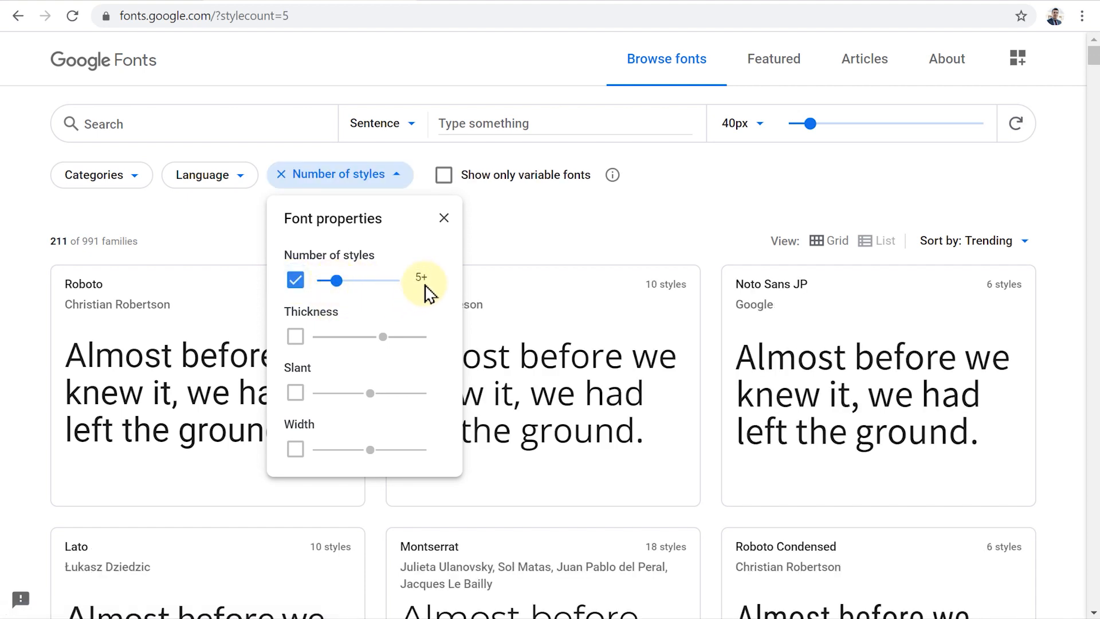
click(295, 336)
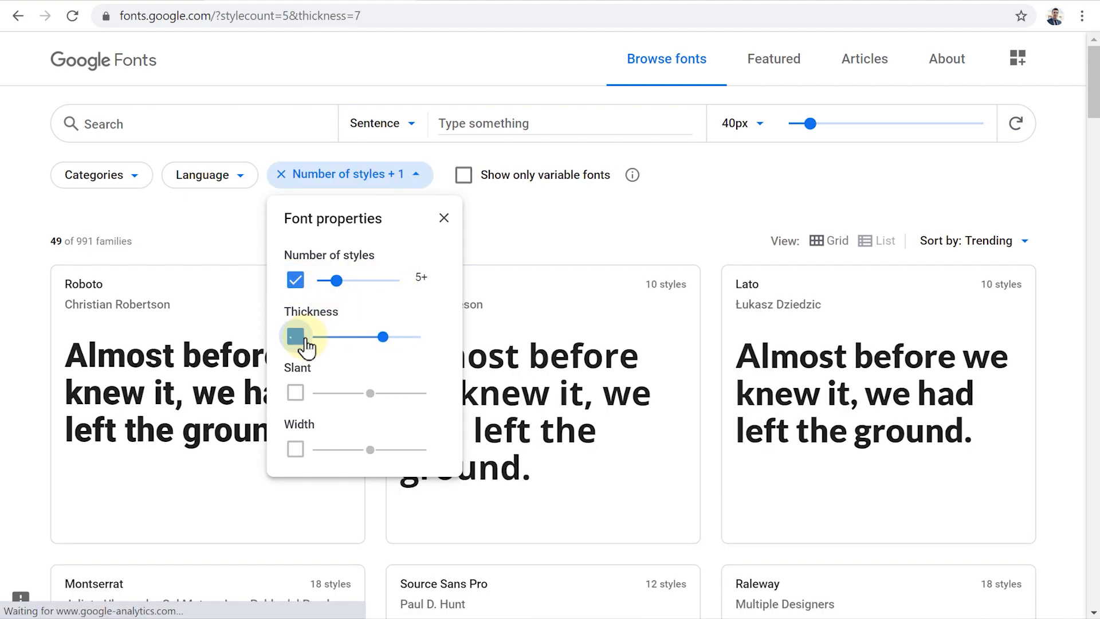
mouse_move(383, 337)
mouse_down()
mouse_move(373, 335)
mouse_move(395, 337)
mouse_up()
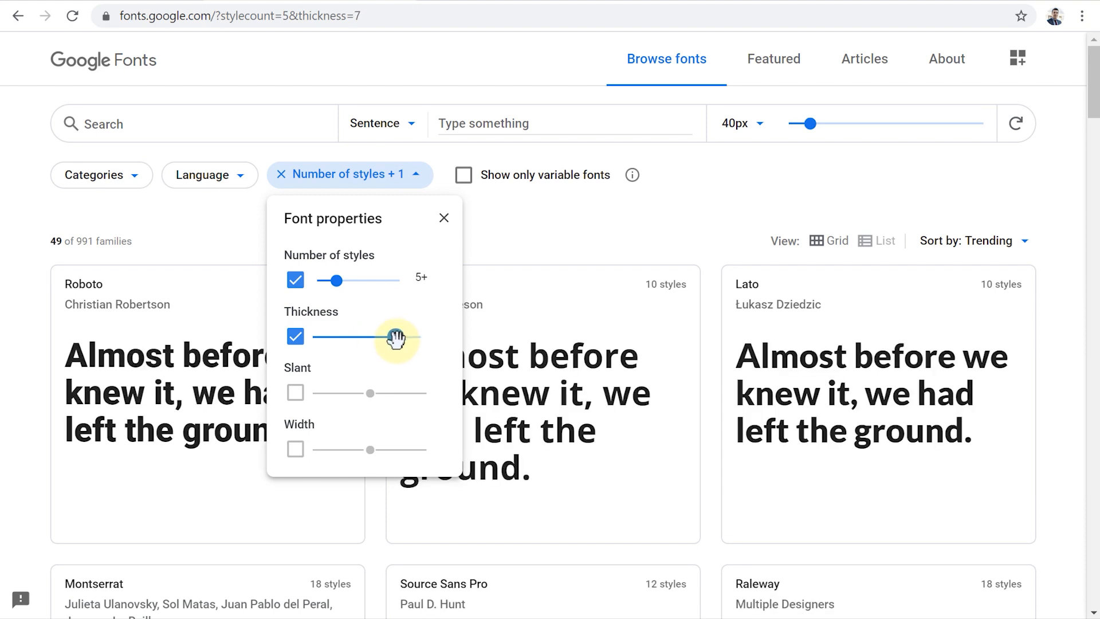
click(484, 264)
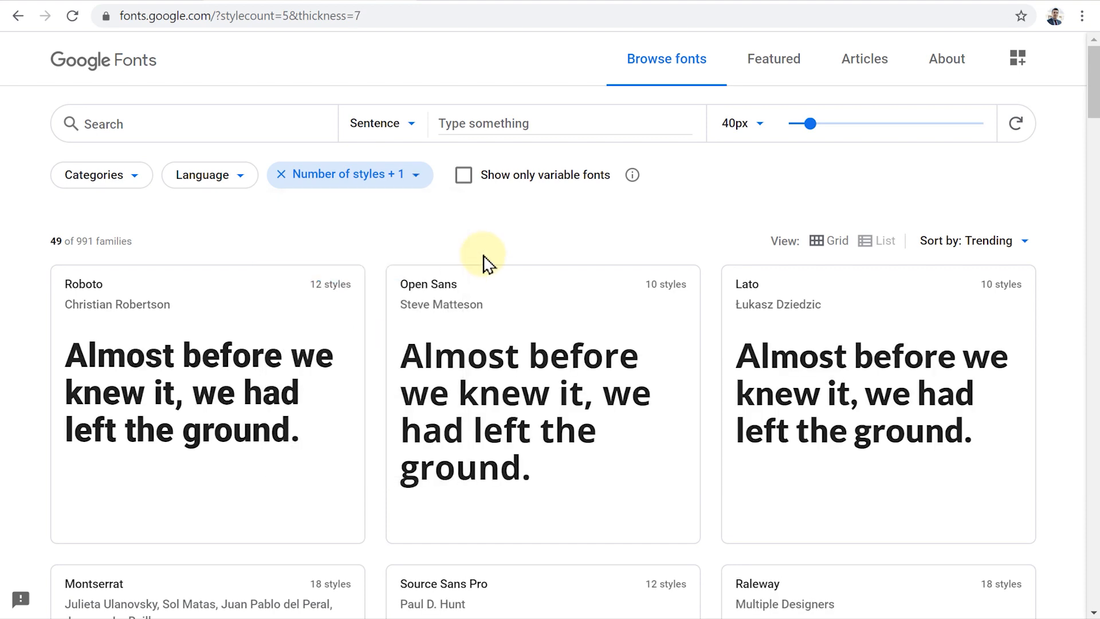
- Open the Heebo family from the filtered fonts and select its Black 900 style
scroll(381, 270, down, 5)
scroll(383, 276, down, 3)
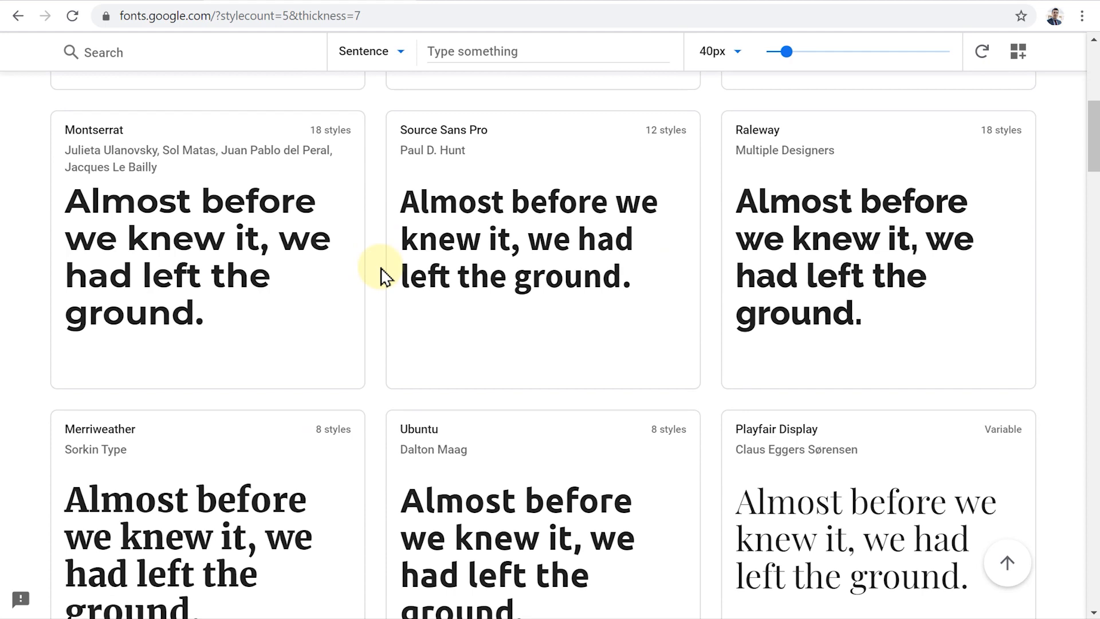
scroll(382, 277, down, 7)
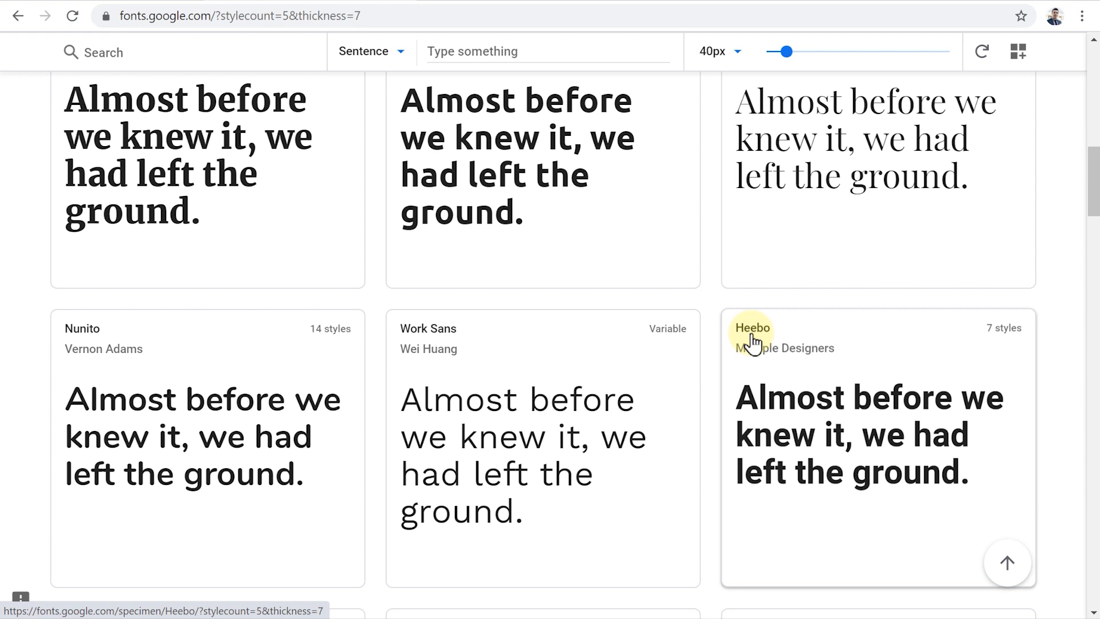
click(825, 390)
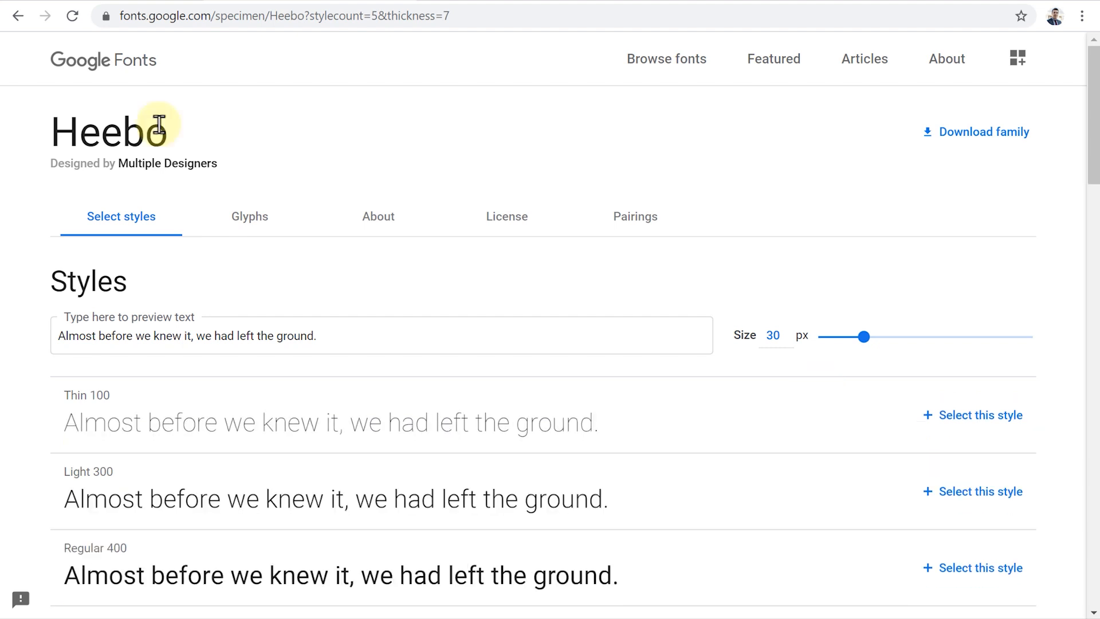
scroll(665, 387, down, 5)
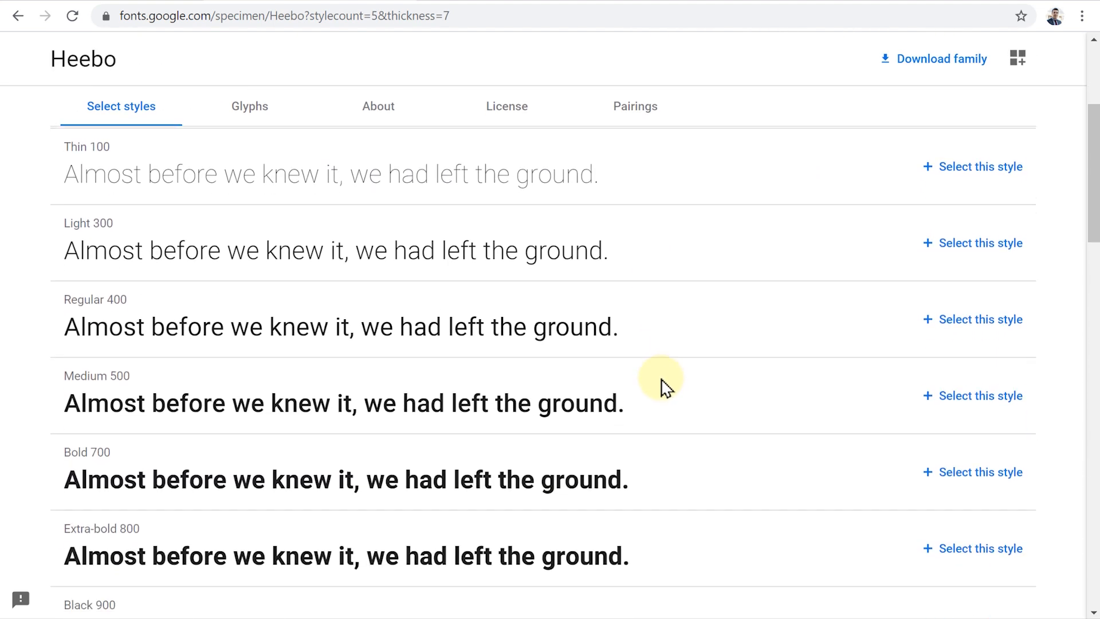
scroll(664, 387, down, 2)
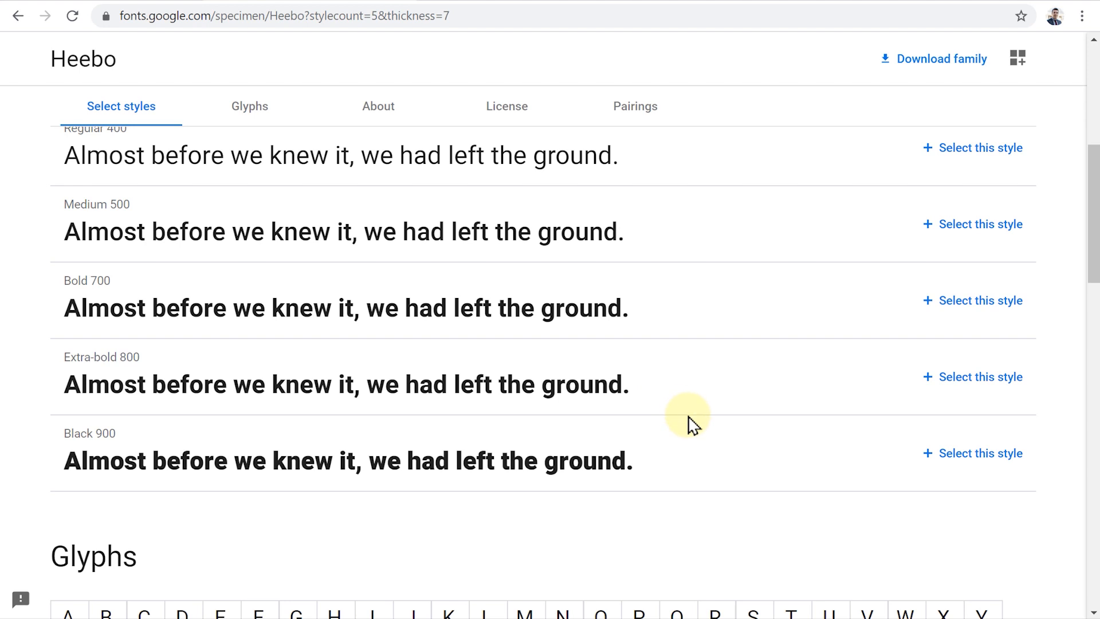
click(975, 458)
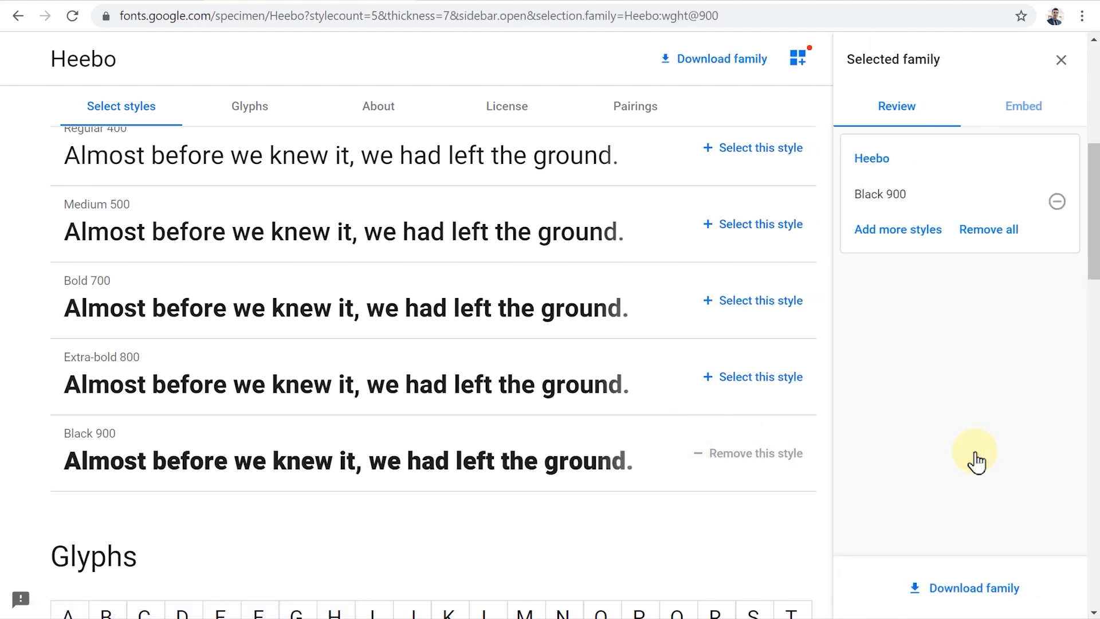
- Copy only the stylesheet URL from the <link> embed code of the selected Heebo style
click(1054, 124)
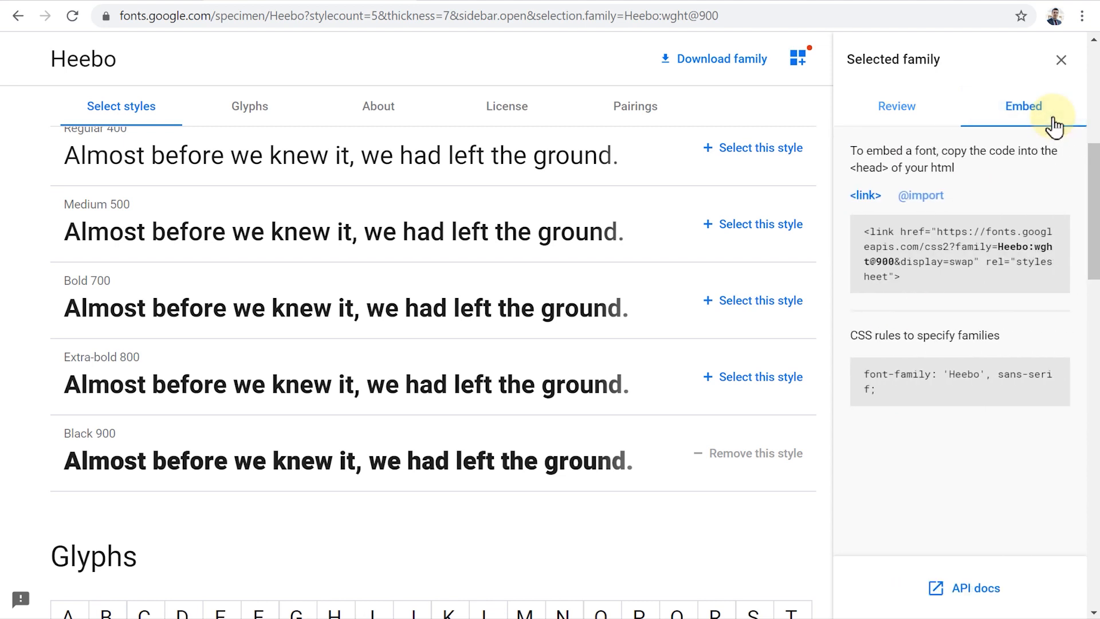
drag(940, 234, 973, 264)
key(ctrl+c)
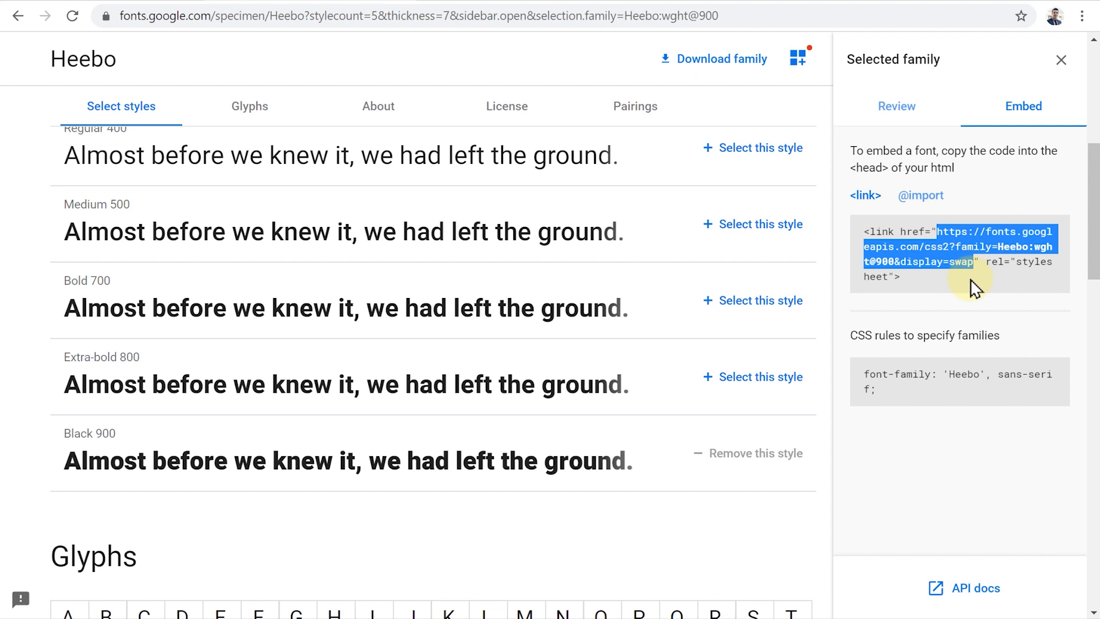
- Return to the Data Studio report and replace the Google Fonts component's style URL with the copied Heebo:wght@900 URL
click(174, 5)
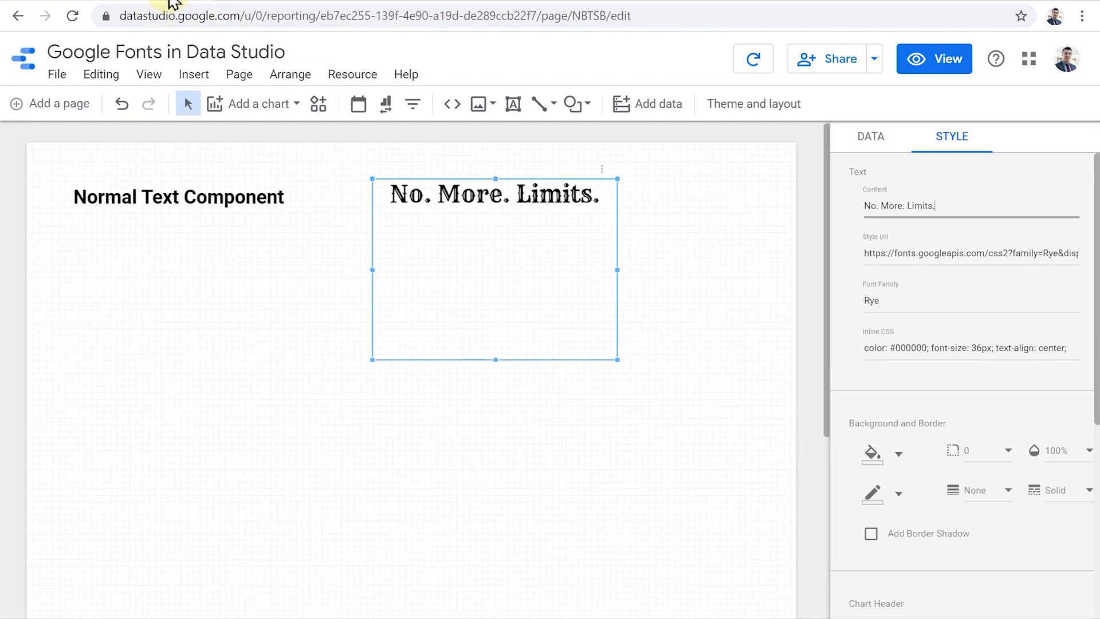
click(915, 253)
key(ctrl+a)
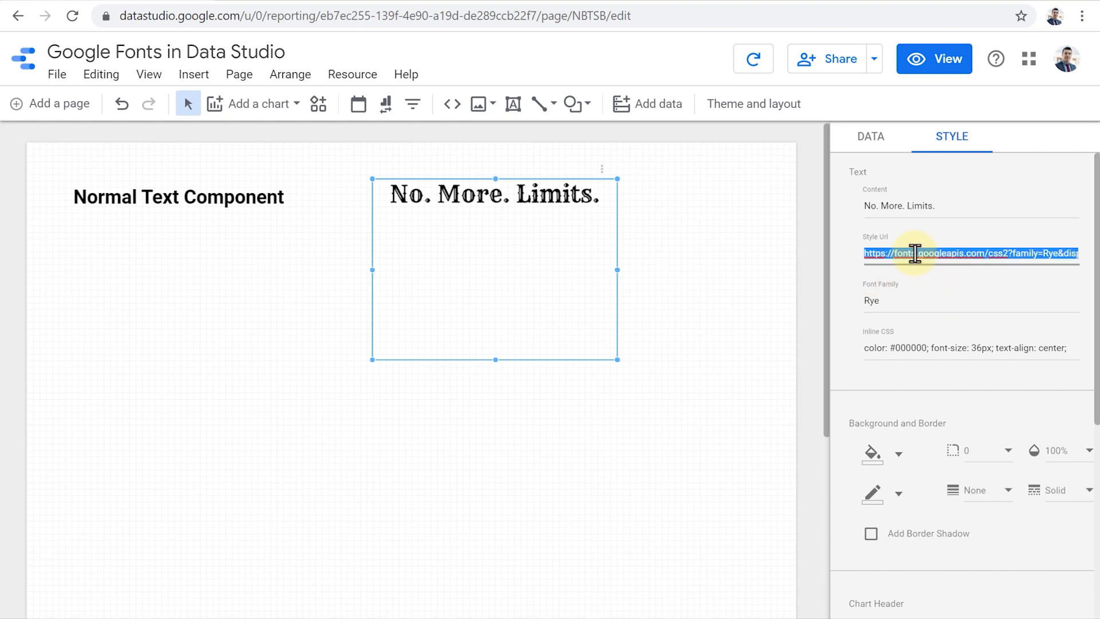
key(BackSpace)
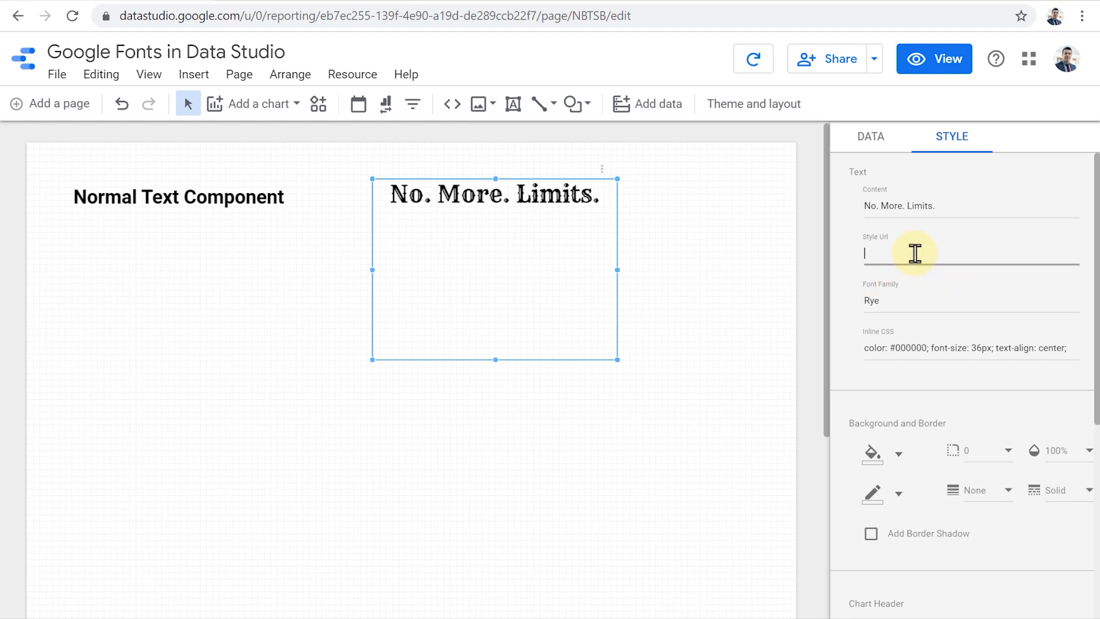
key(ctrl+v)
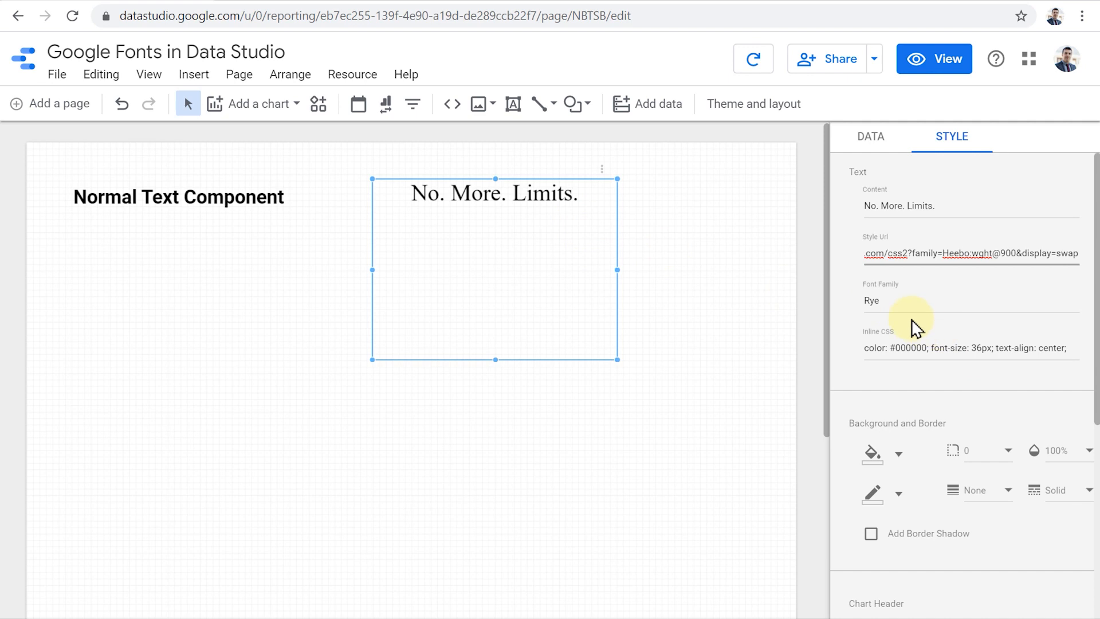
- Set the Google Fonts component's font family to Heebo
double_click(888, 300)
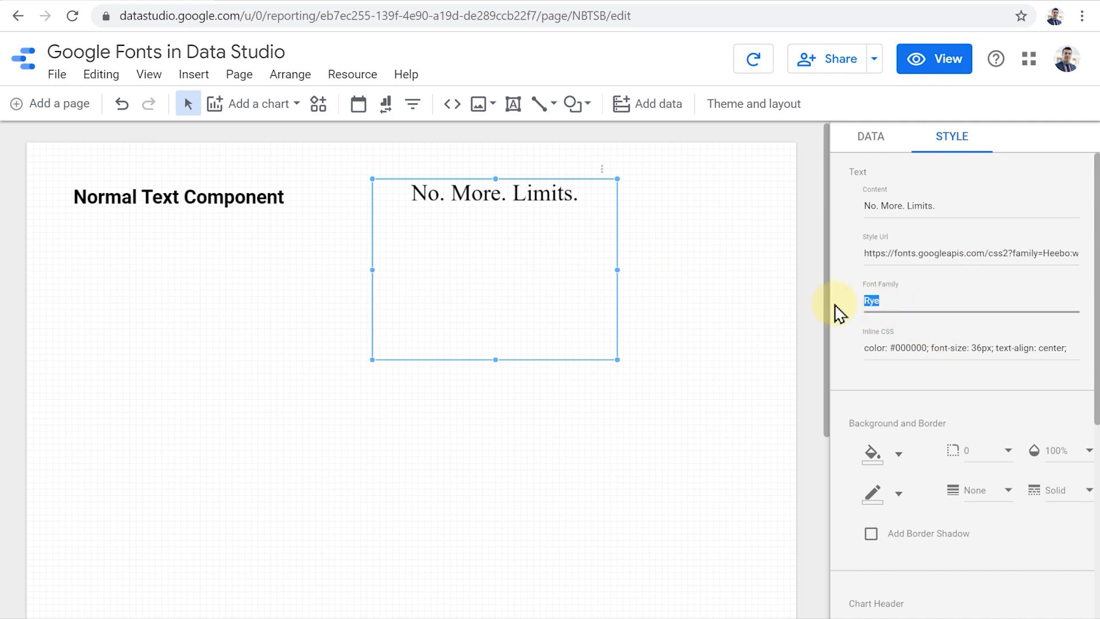
text(Heebo)
click(816, 306)
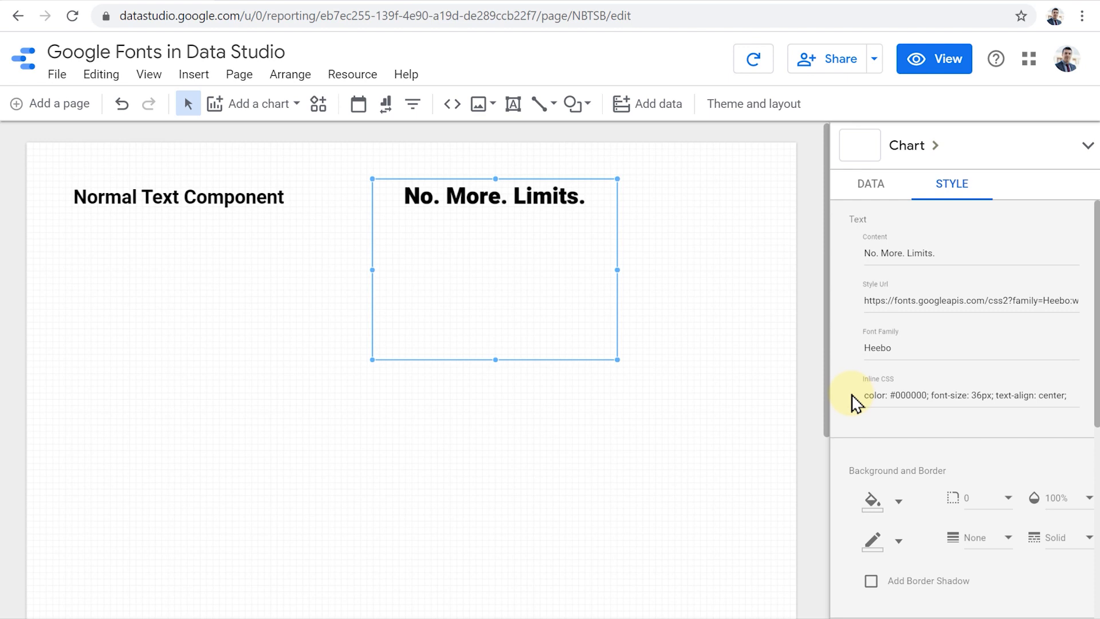
- Set the font-size in the component's inline CSS to 48px and widen the component to nearly the page's right edge
click(977, 395)
key(shift+Right)
key(shift+Right)
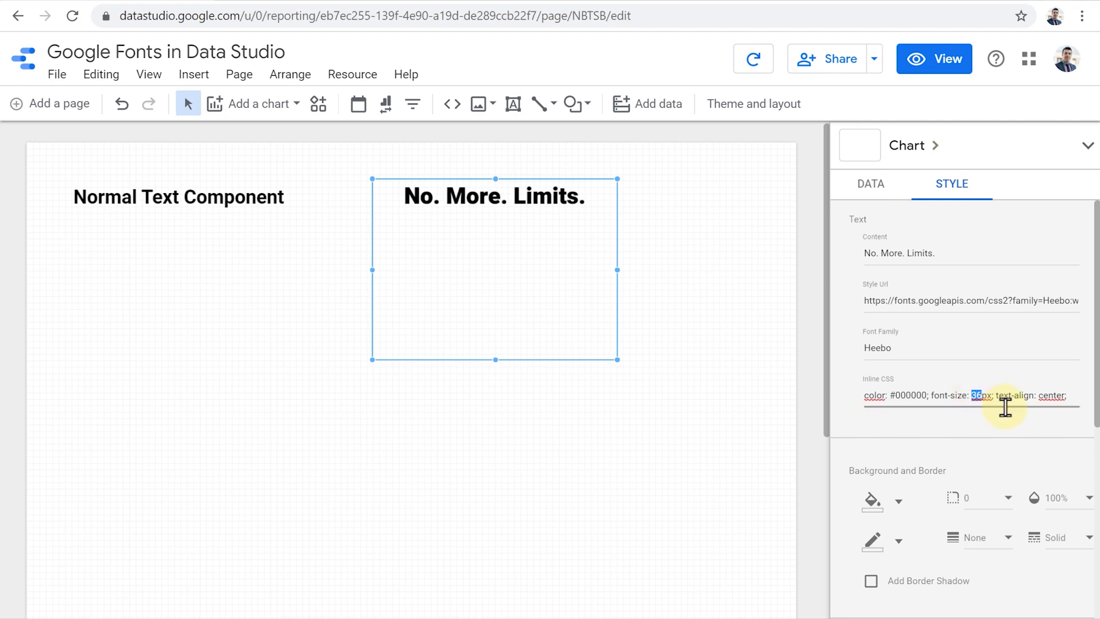
key(Home)
drag(971, 395, 981, 395)
text(48)
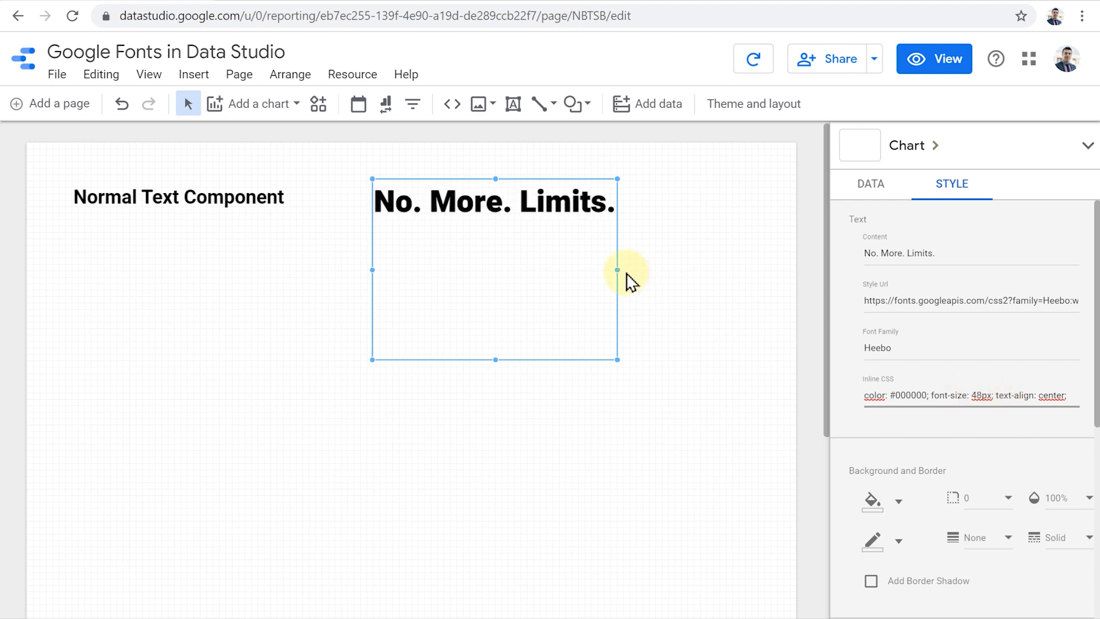
drag(617, 268, 741, 281)
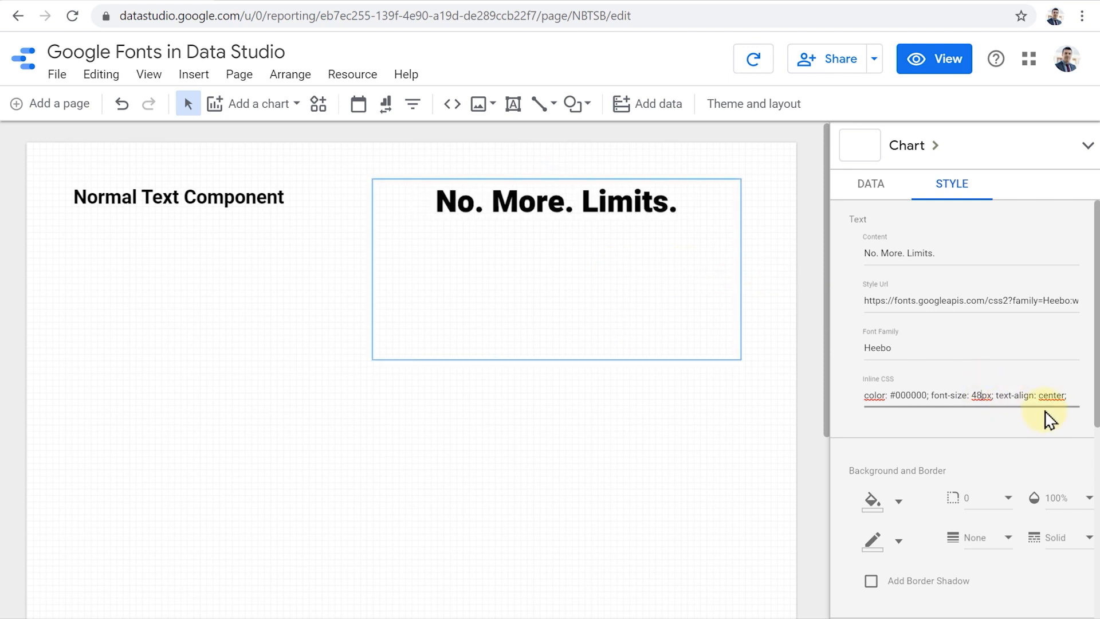
- Set text-align to left in the Google Fonts component's inline CSS
double_click(1050, 395)
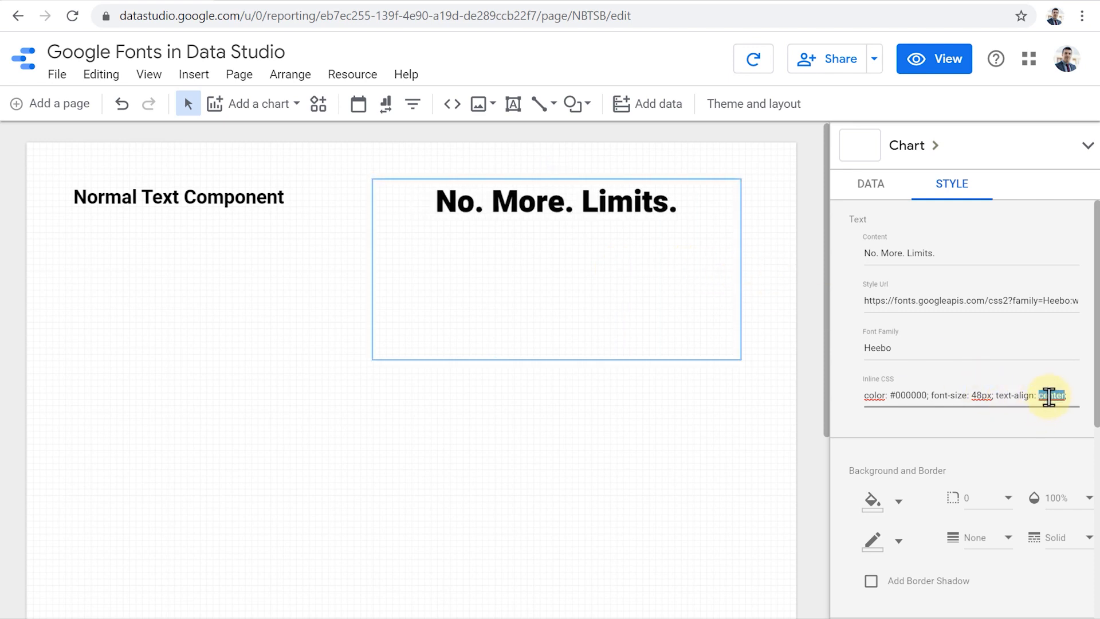
text(left)
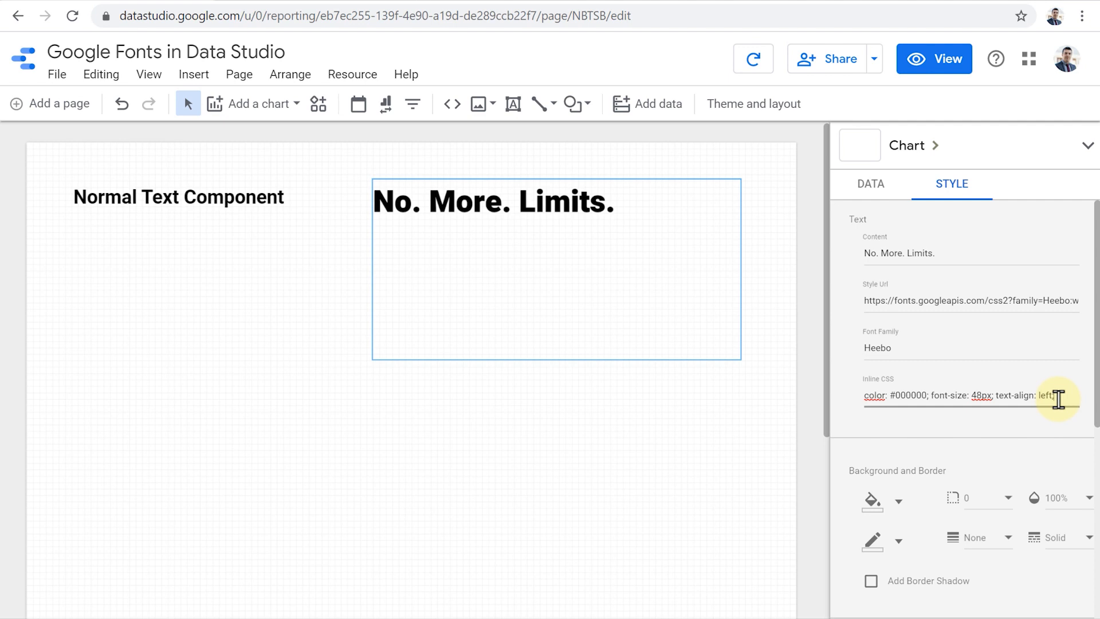
key(Return)
- Replace the text of the Normal Text Component with the copied CSS block beginning "position: relative; left:50px; text-transform: uppercase;"
click(174, 197)
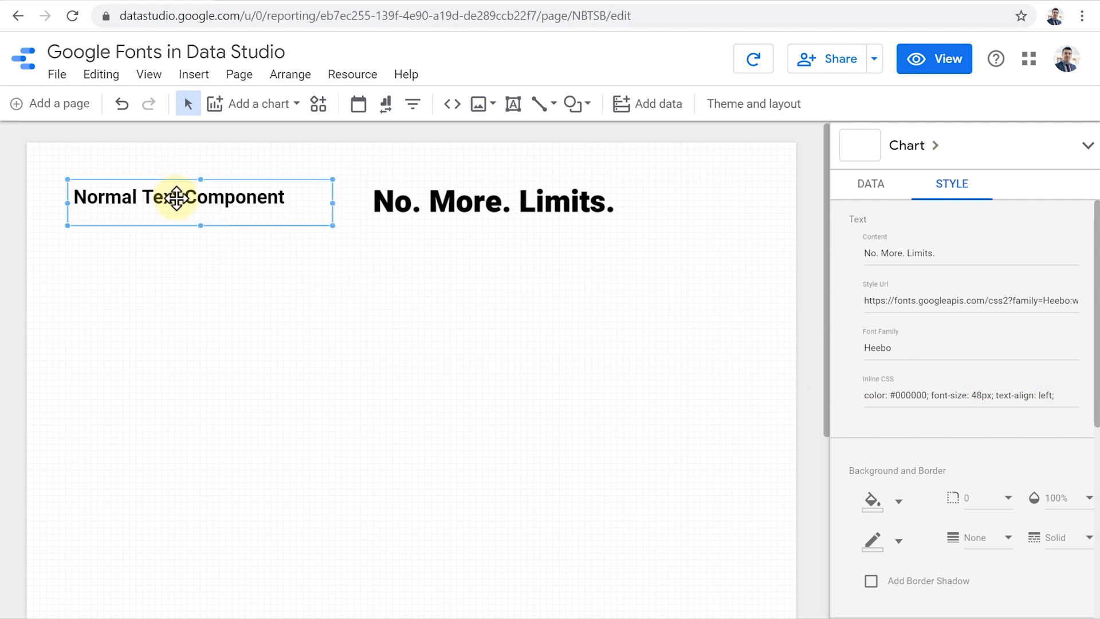
double_click(172, 196)
triple_click(214, 211)
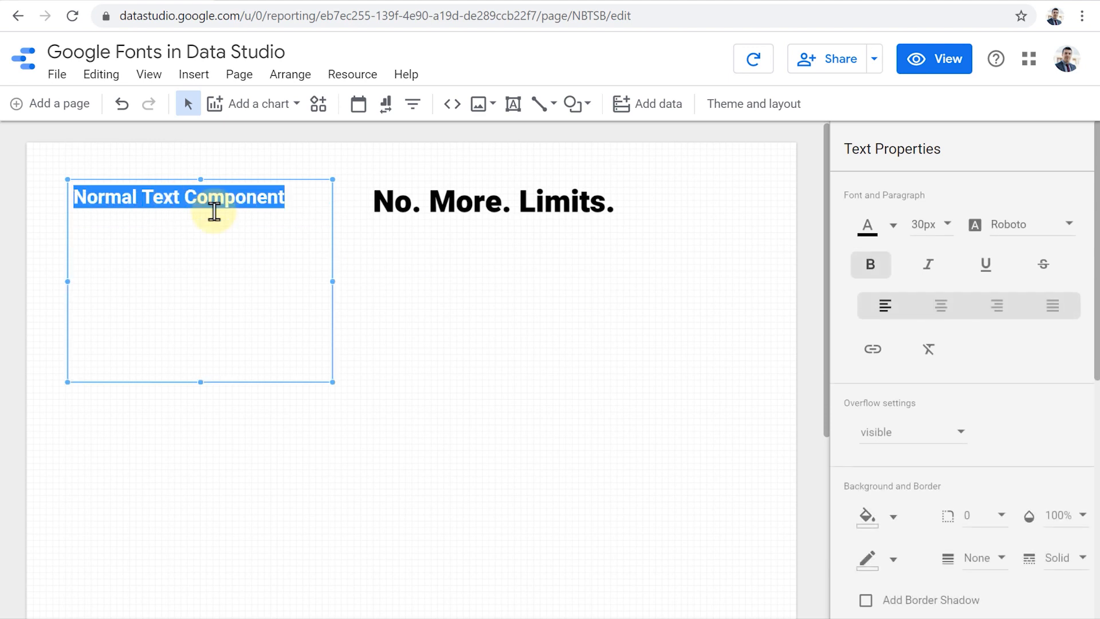
key(ctrl+v)
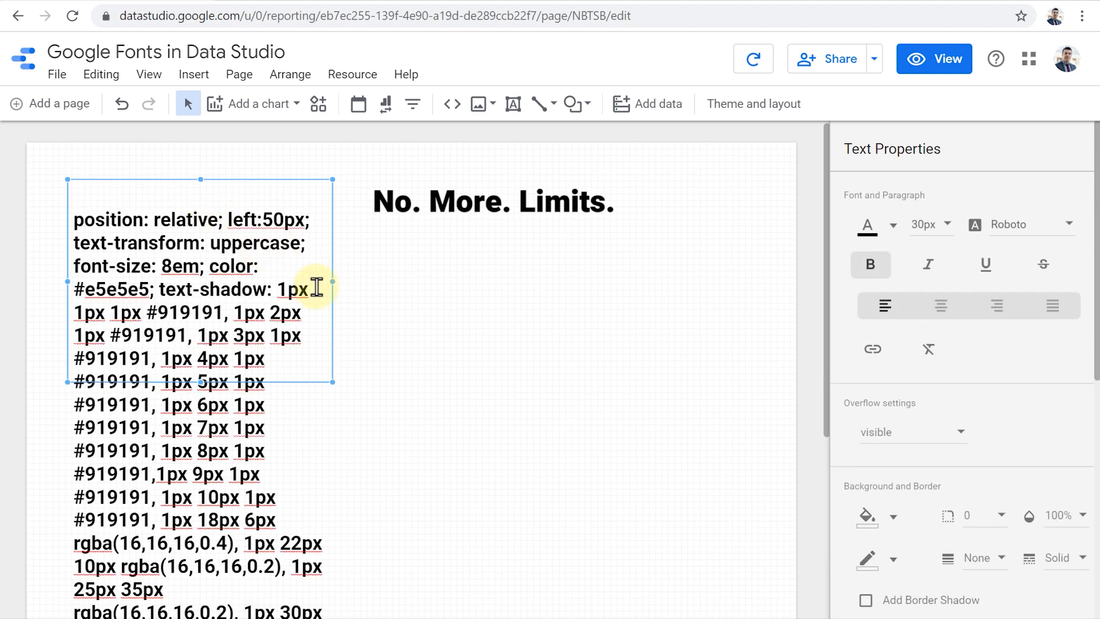
scroll(305, 318, down, 2)
scroll(305, 318, up, 2)
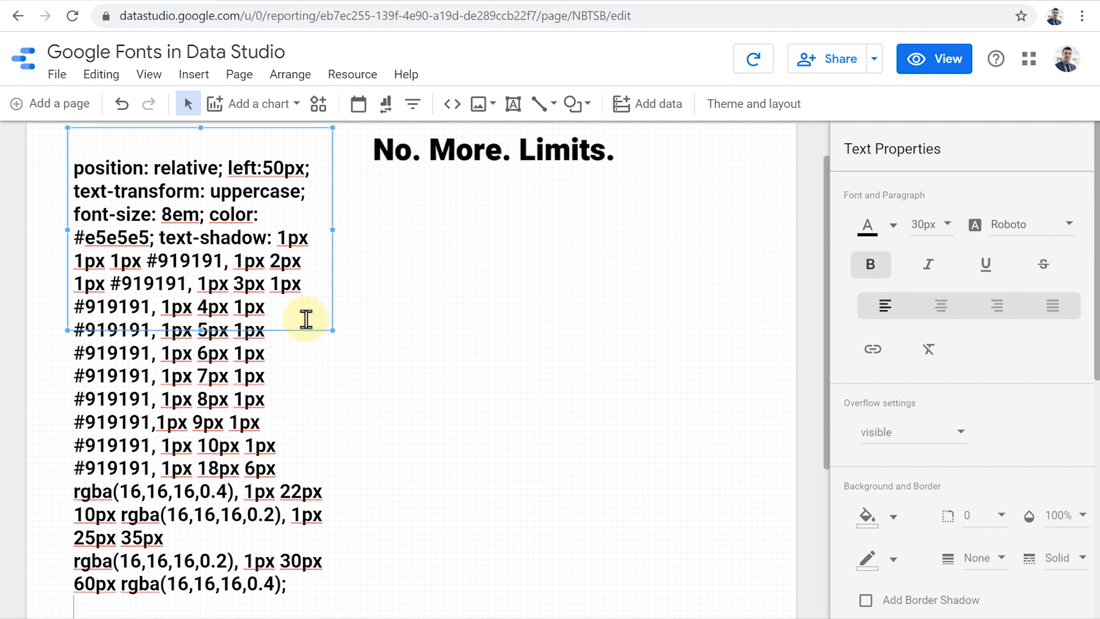
- Set the font size of all the pasted CSS text to 10px
key(ctrl+a)
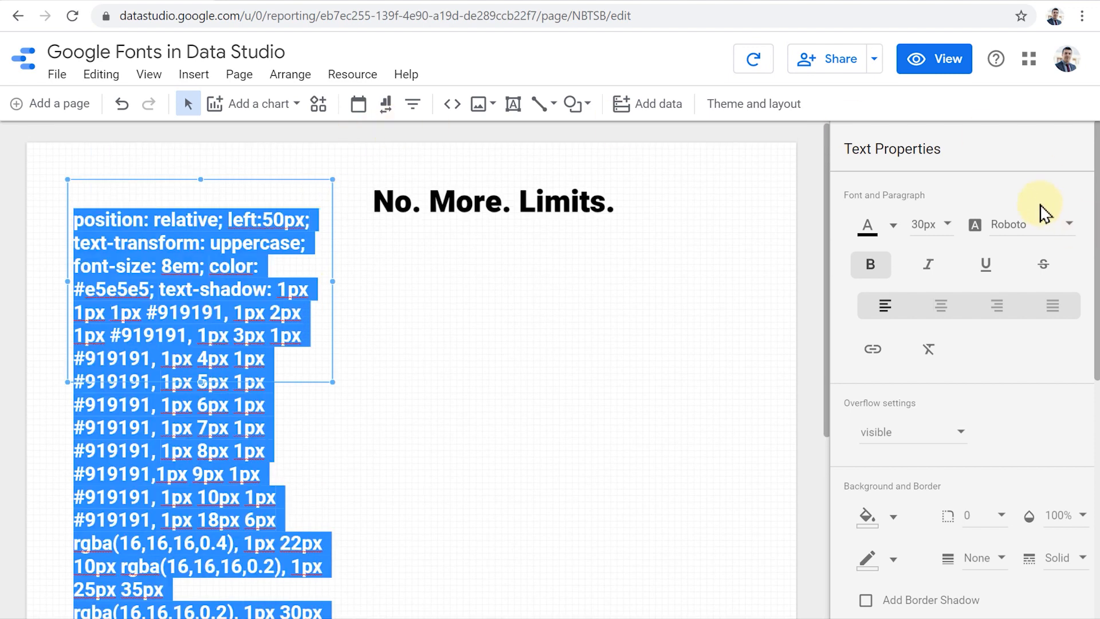
click(944, 229)
scroll(943, 174, up, 5)
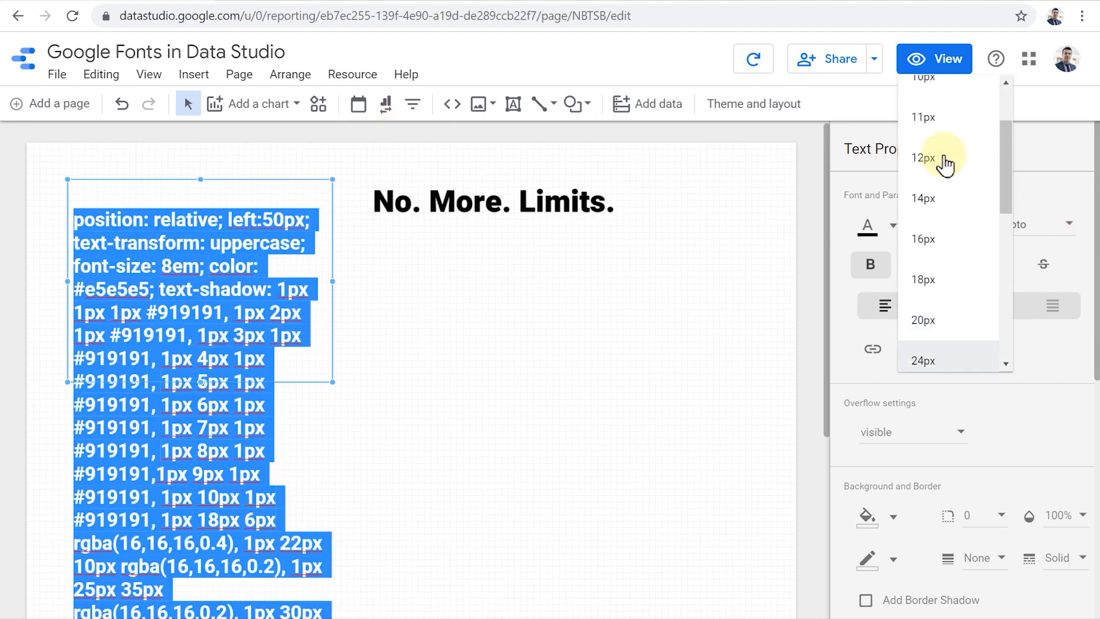
click(942, 177)
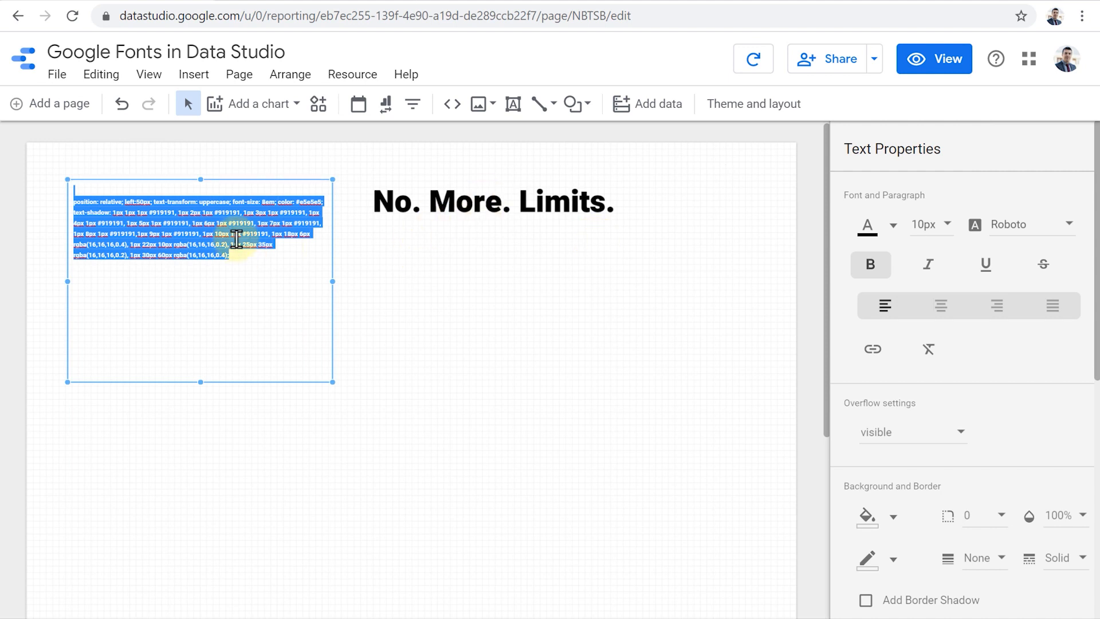
- Replace the "No. More. Limits." component's inline CSS with the full text-shadow CSS from the text box
click(235, 239)
drag(232, 258, 68, 201)
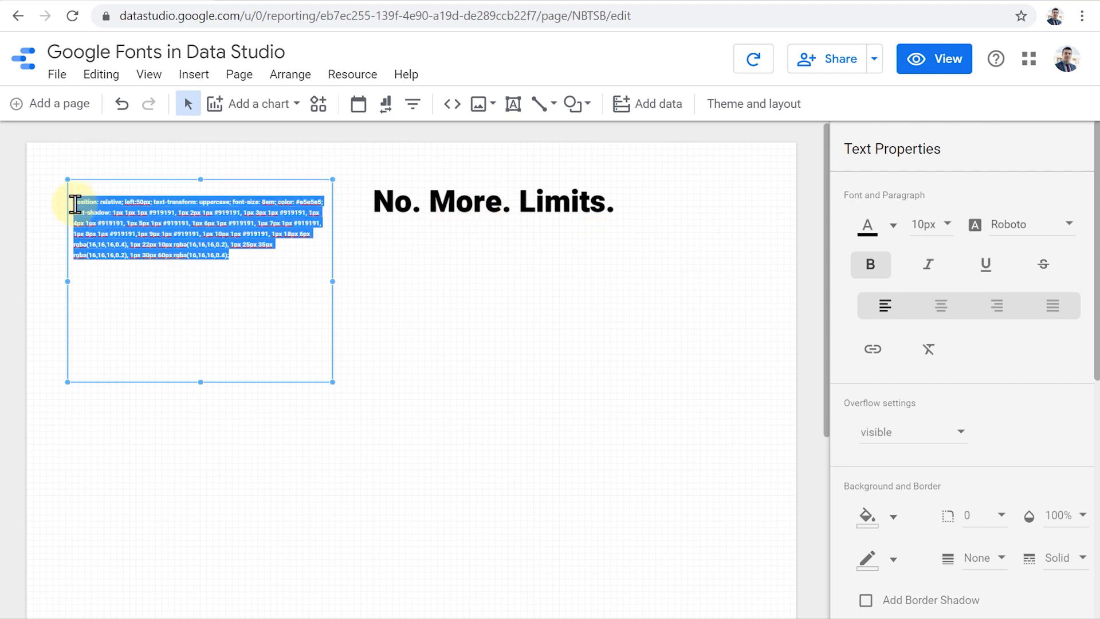
click(394, 227)
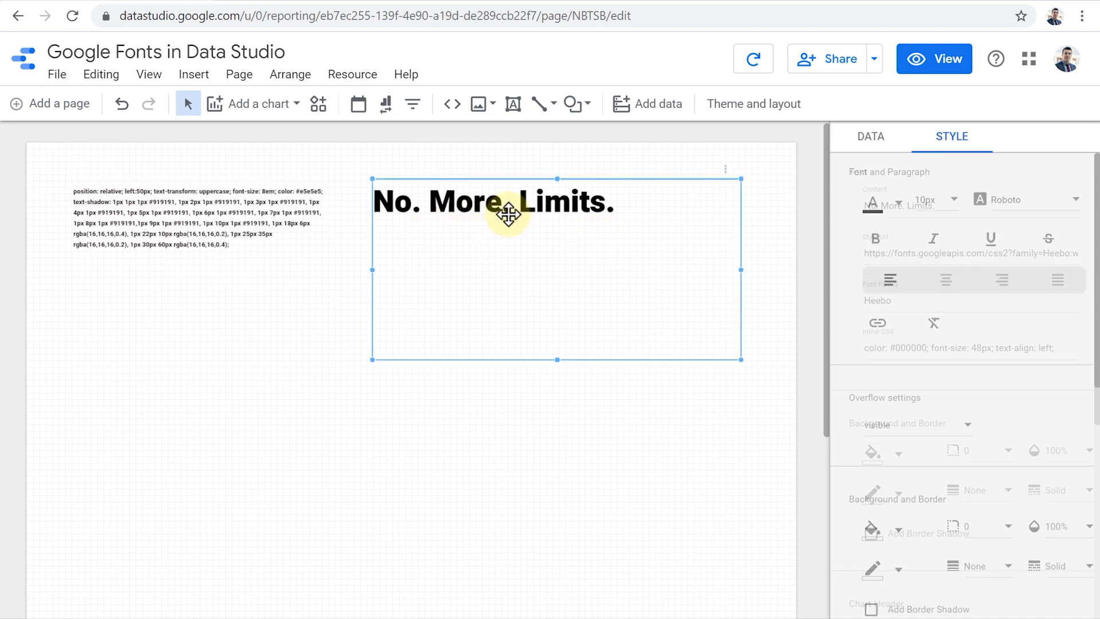
double_click(934, 352)
key(ctrl+a)
key(ctrl+v)
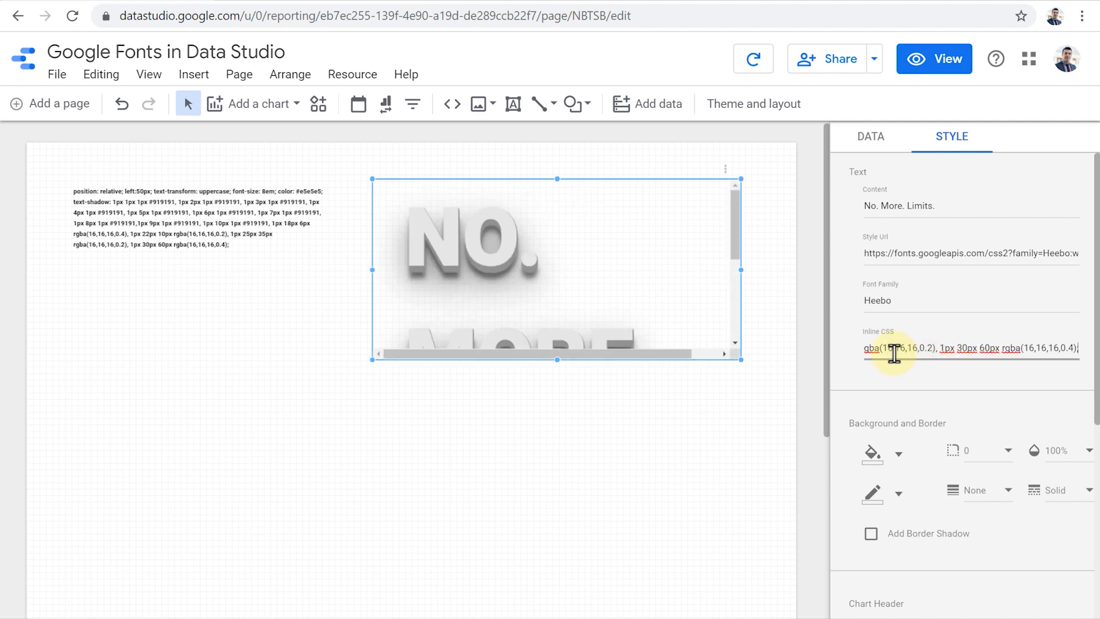
- Enlarge the Google Fonts component to fit its text across most of the page, and move it below the CSS text box
drag(372, 269, 323, 269)
drag(740, 271, 807, 269)
drag(565, 359, 563, 481)
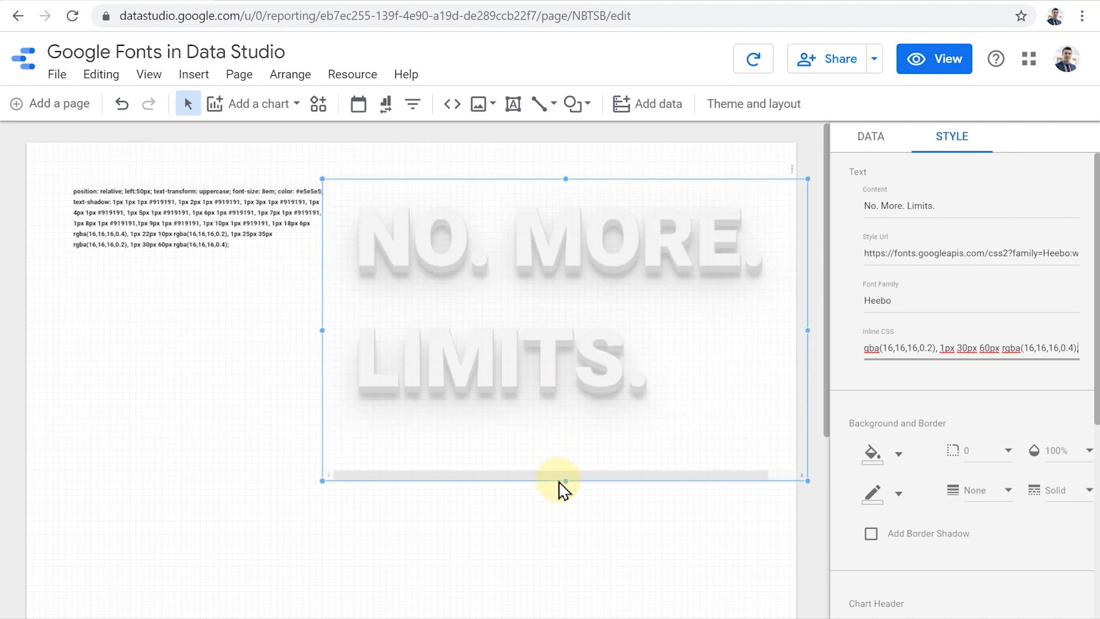
drag(321, 326, 195, 319)
drag(663, 258, 626, 349)
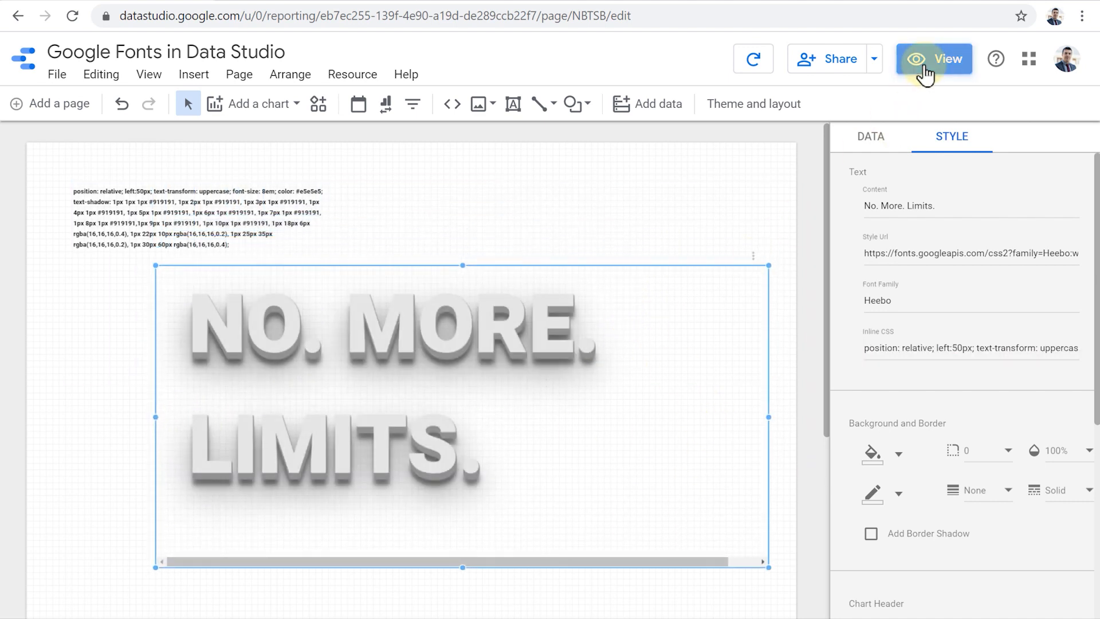
- Preview the styled heading in the report's view mode, and return to editing
click(925, 73)
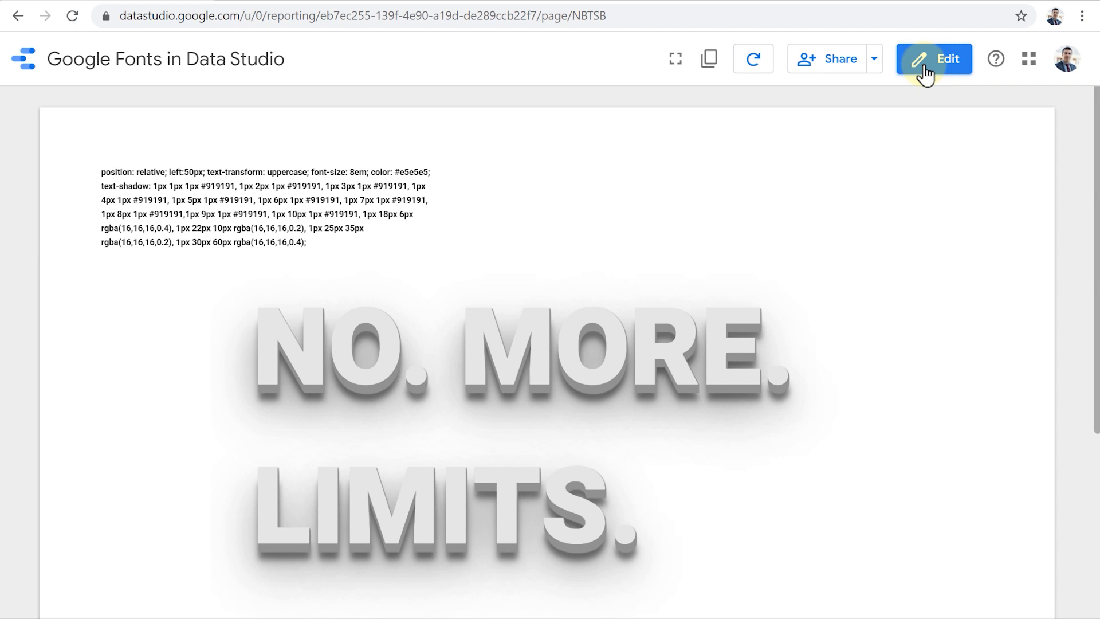
click(925, 73)
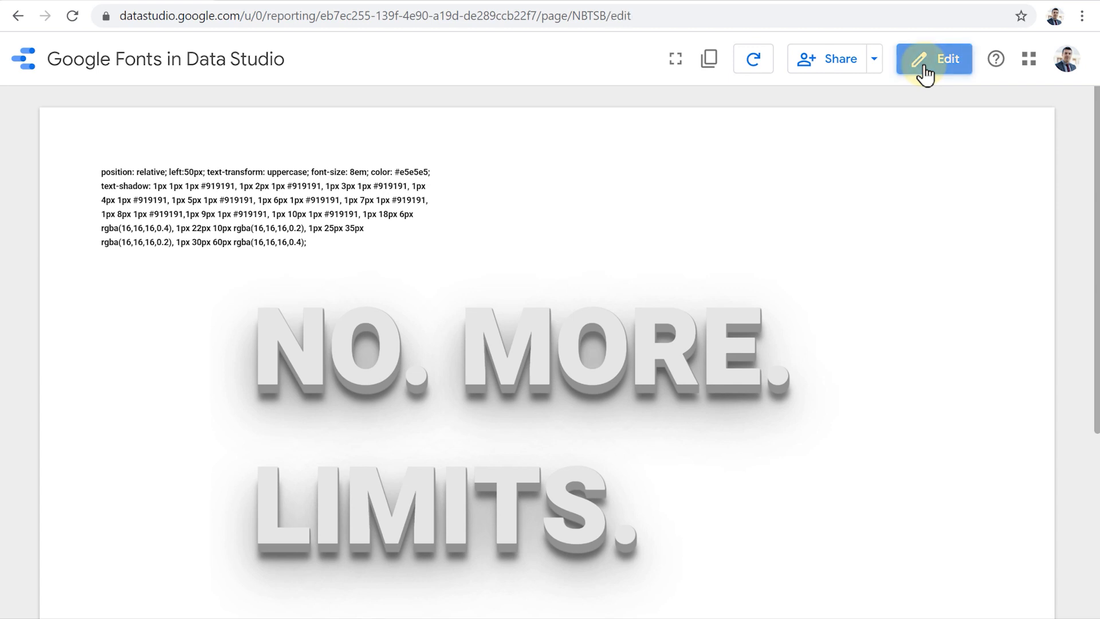